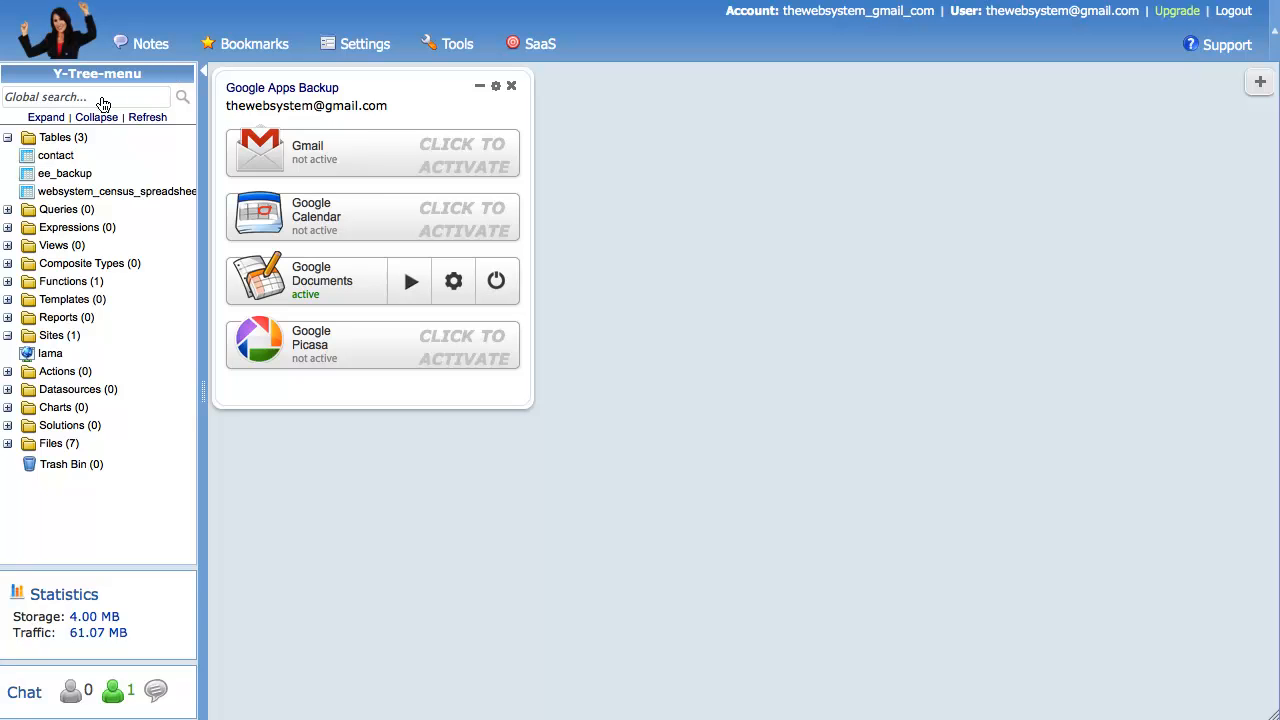
- Preview the iama site's contact.html page, then close the preview
click(48, 355)
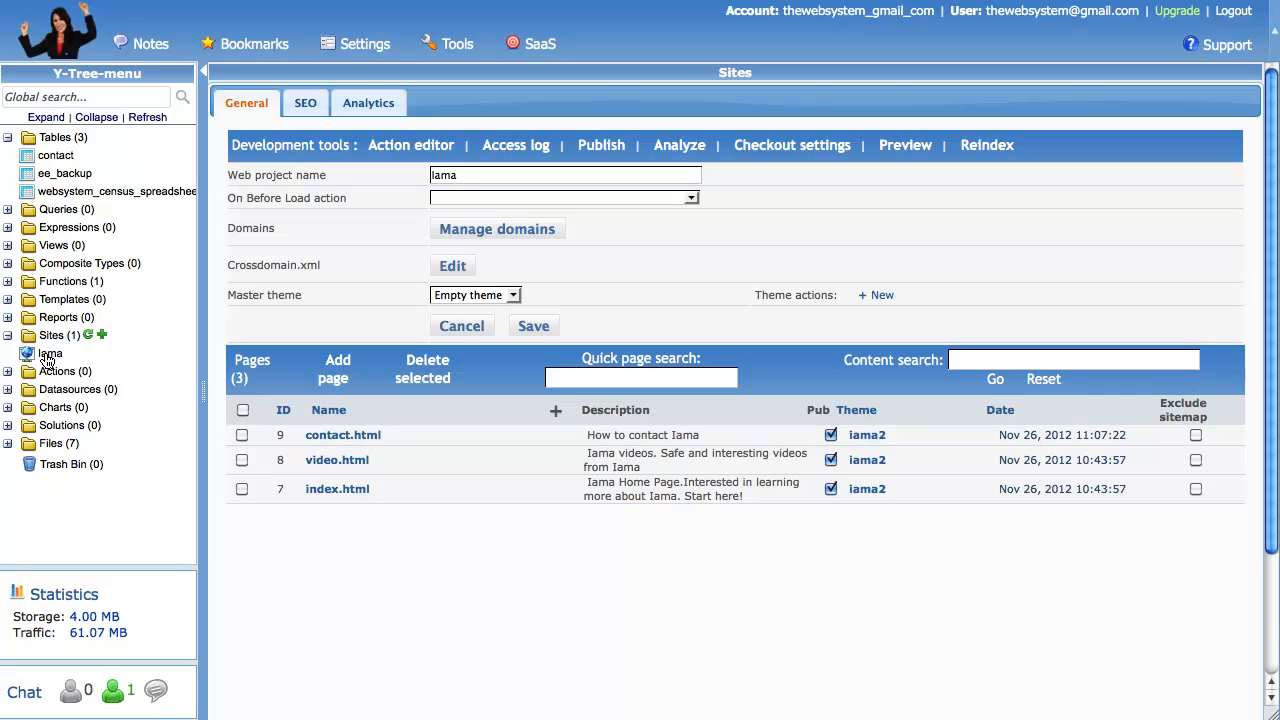
click(332, 435)
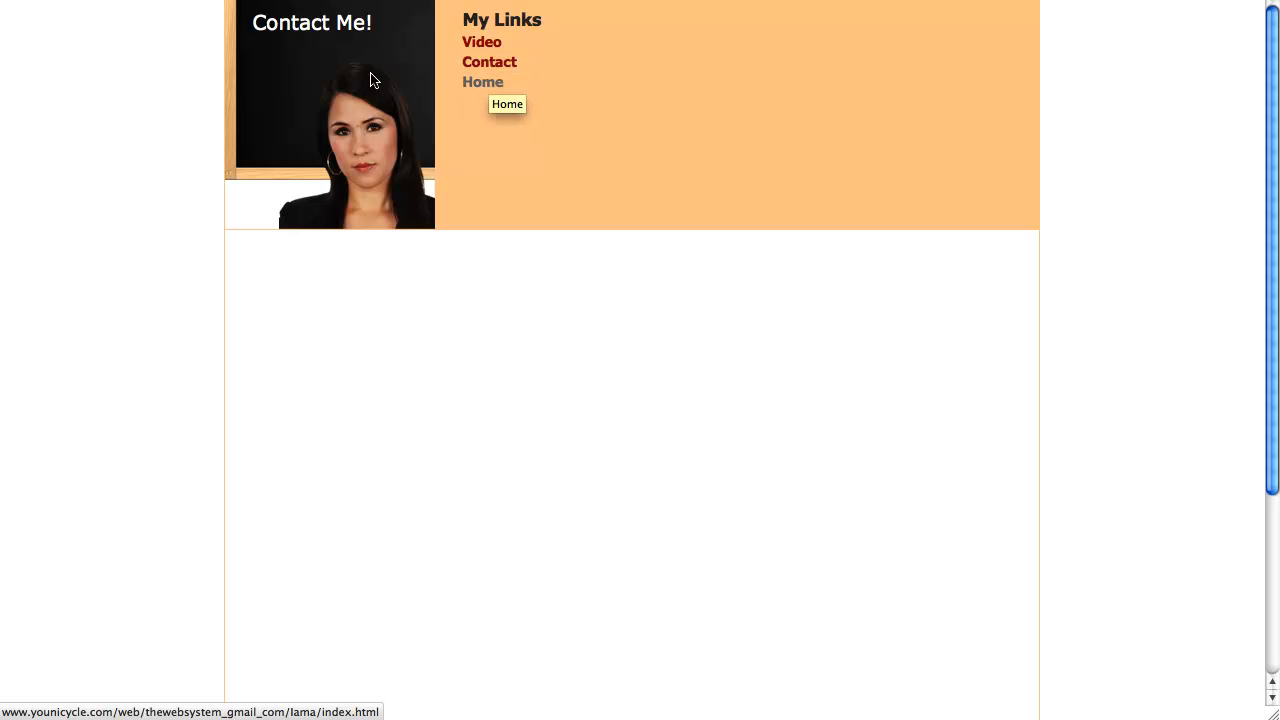
key(super+w)
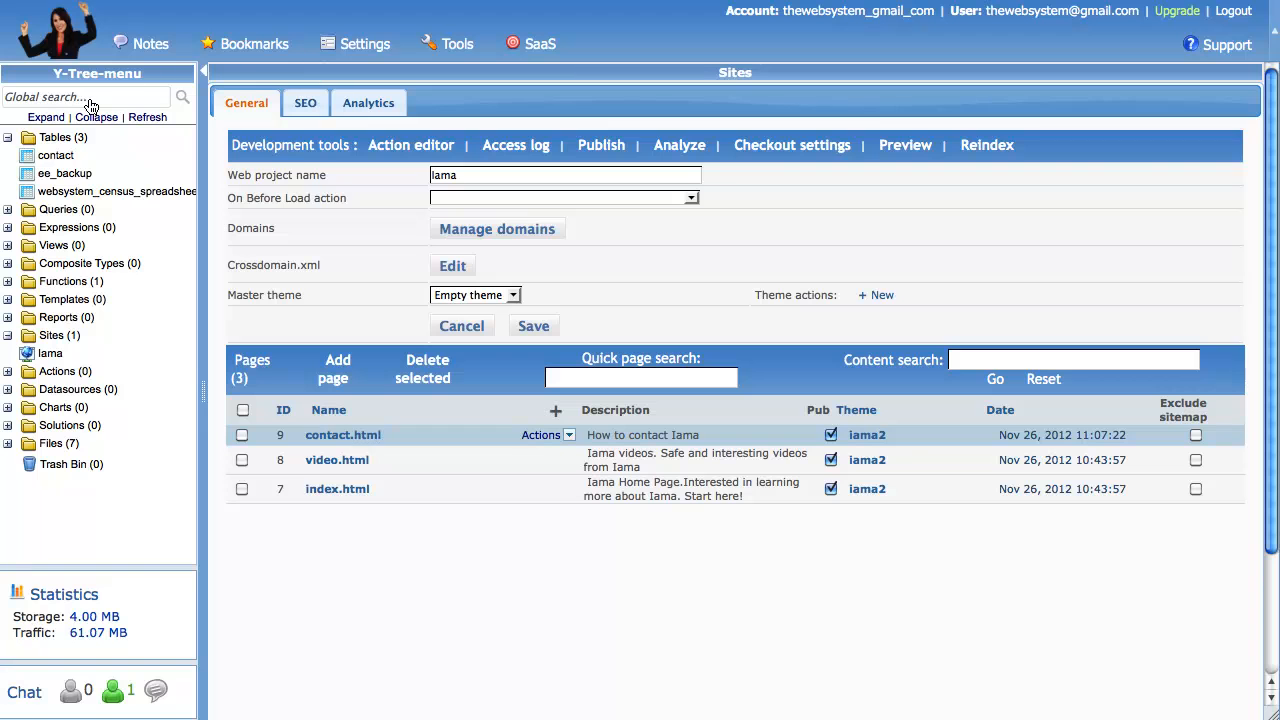
- Inspect the empty contact table's columns, then show the Datasources list
click(54, 156)
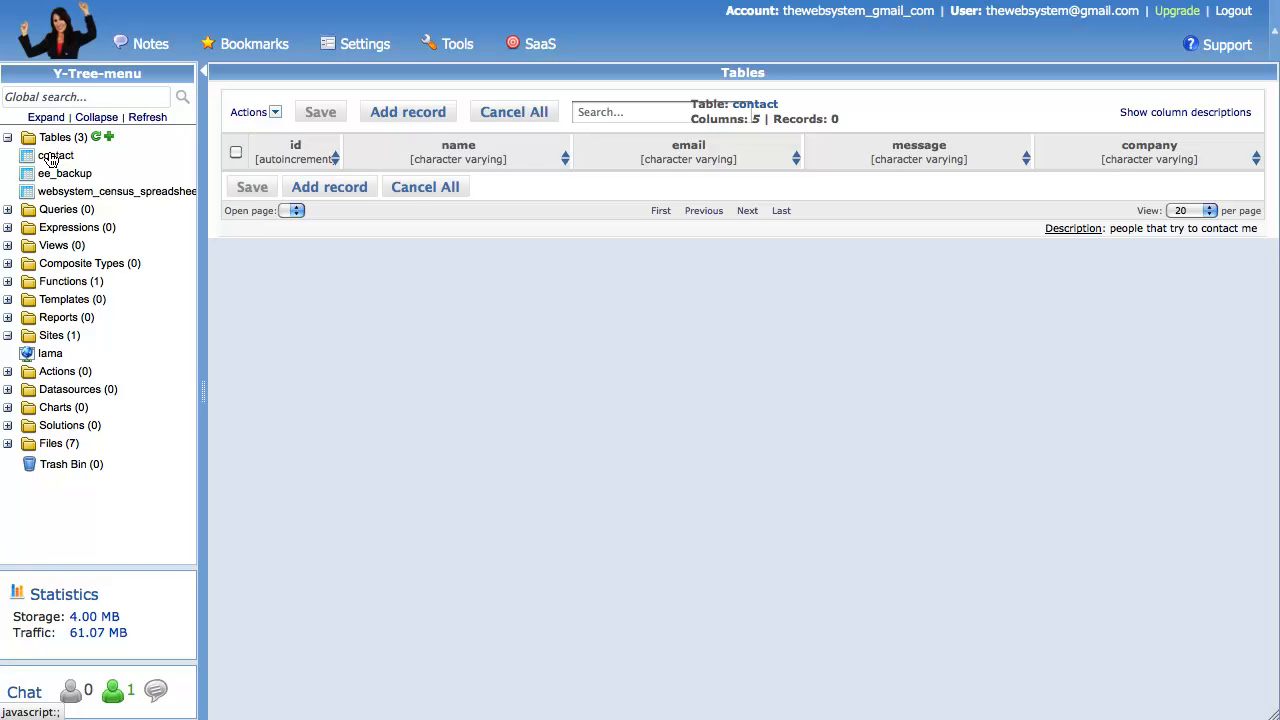
click(7, 138)
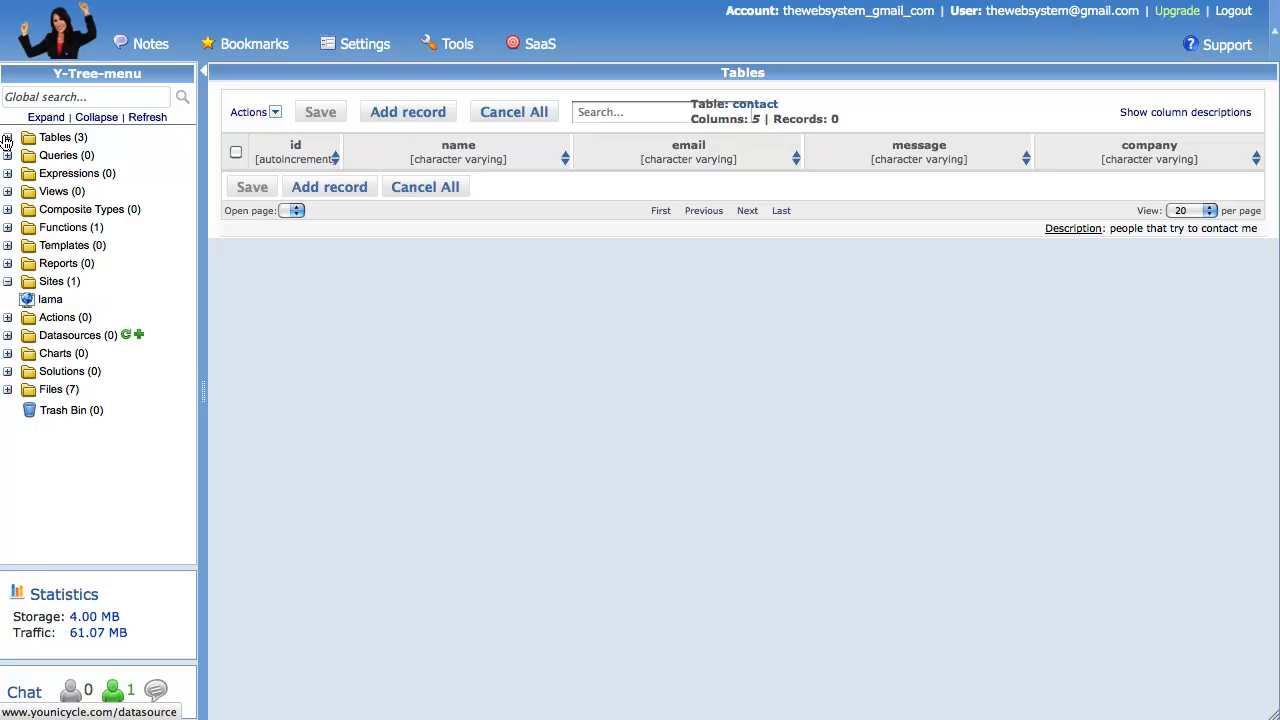
click(47, 340)
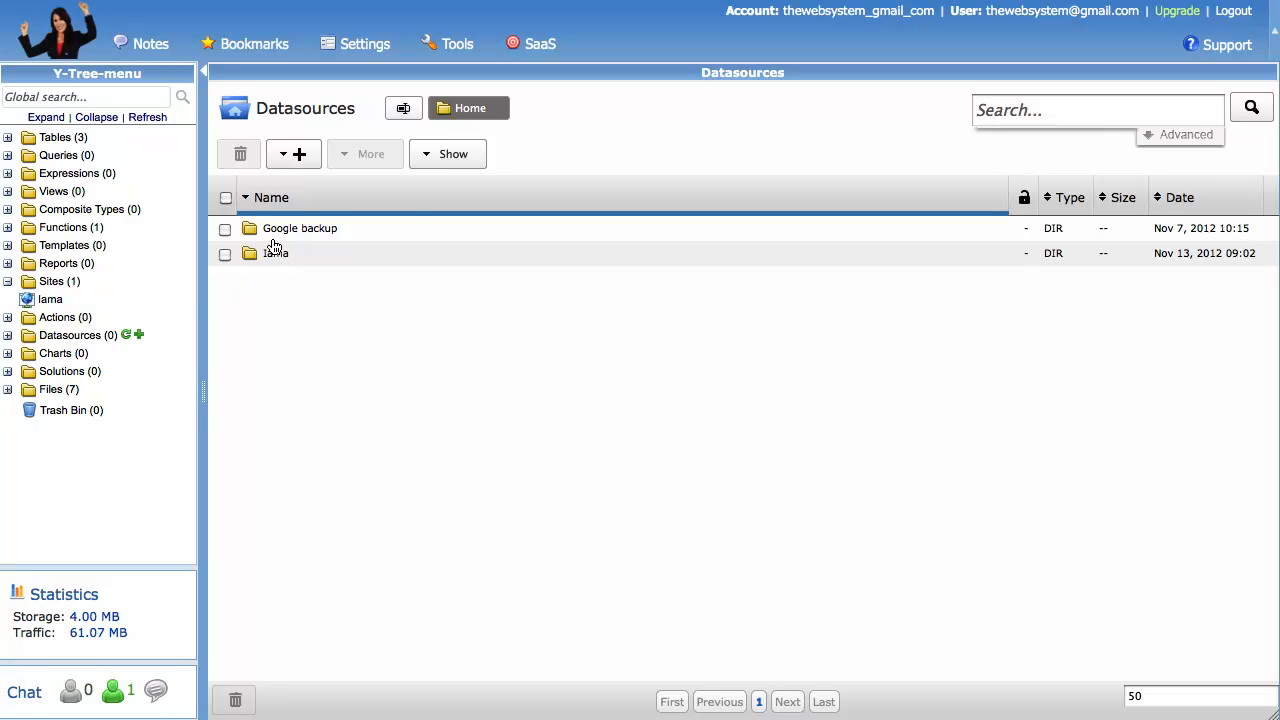
- Start a new datasource named iama_test with the description 'just testing!'
click(297, 163)
mouse_move(310, 274)
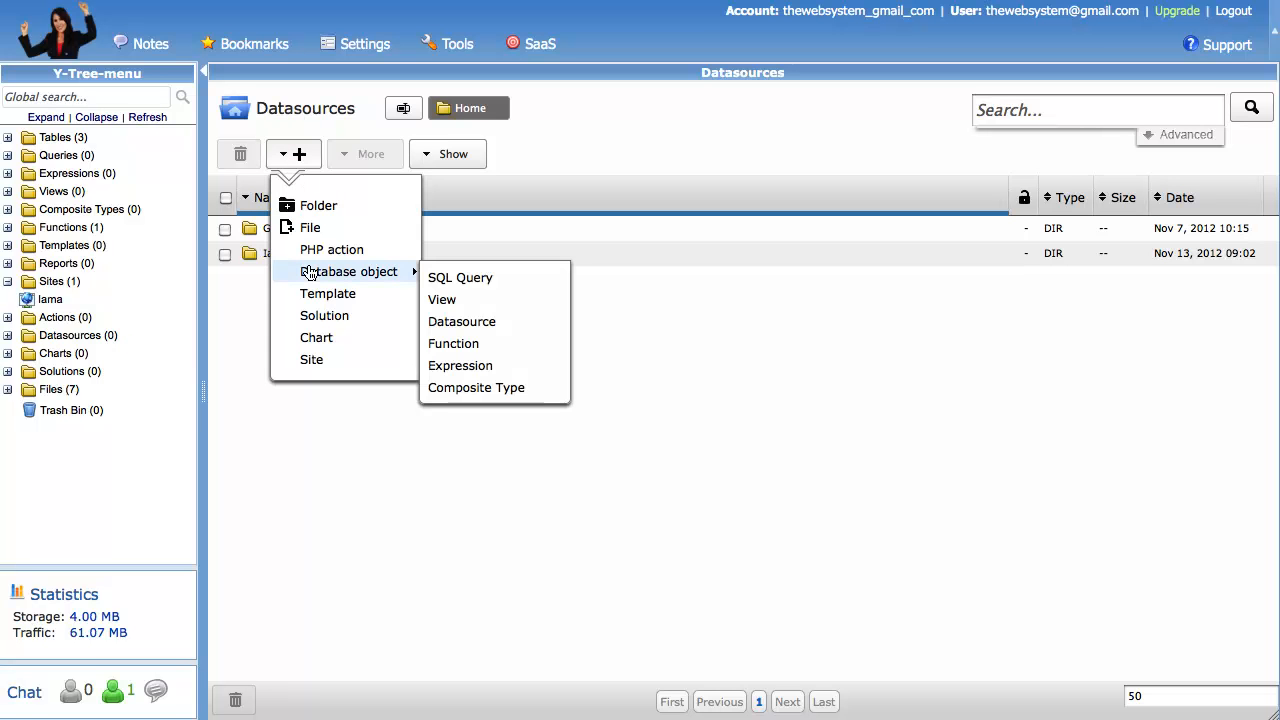
click(452, 321)
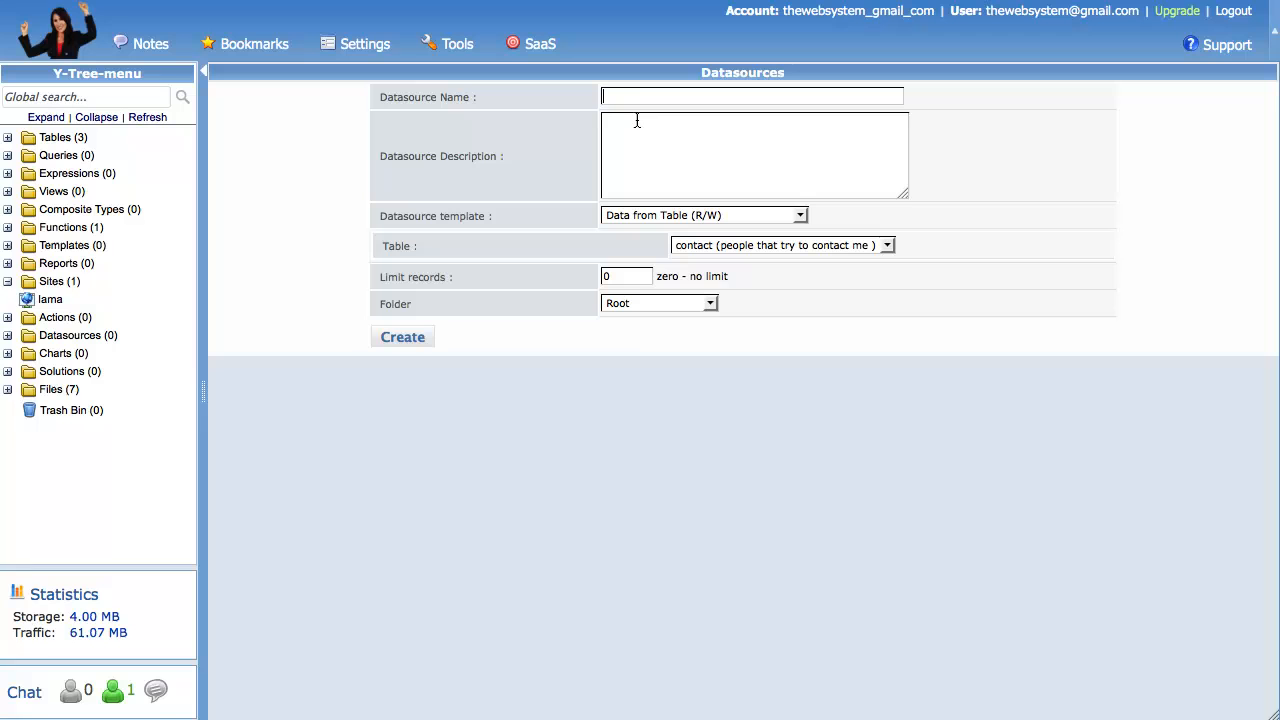
click(640, 93)
text(iama_tes)
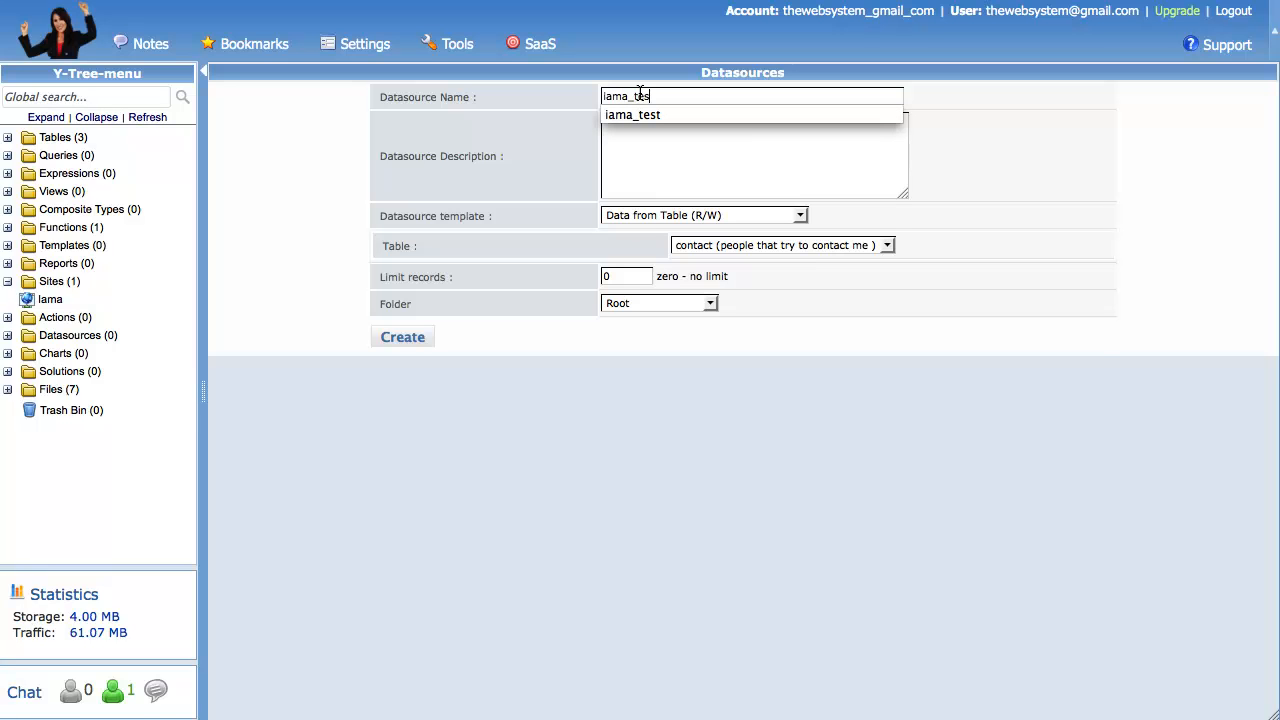
text(t)
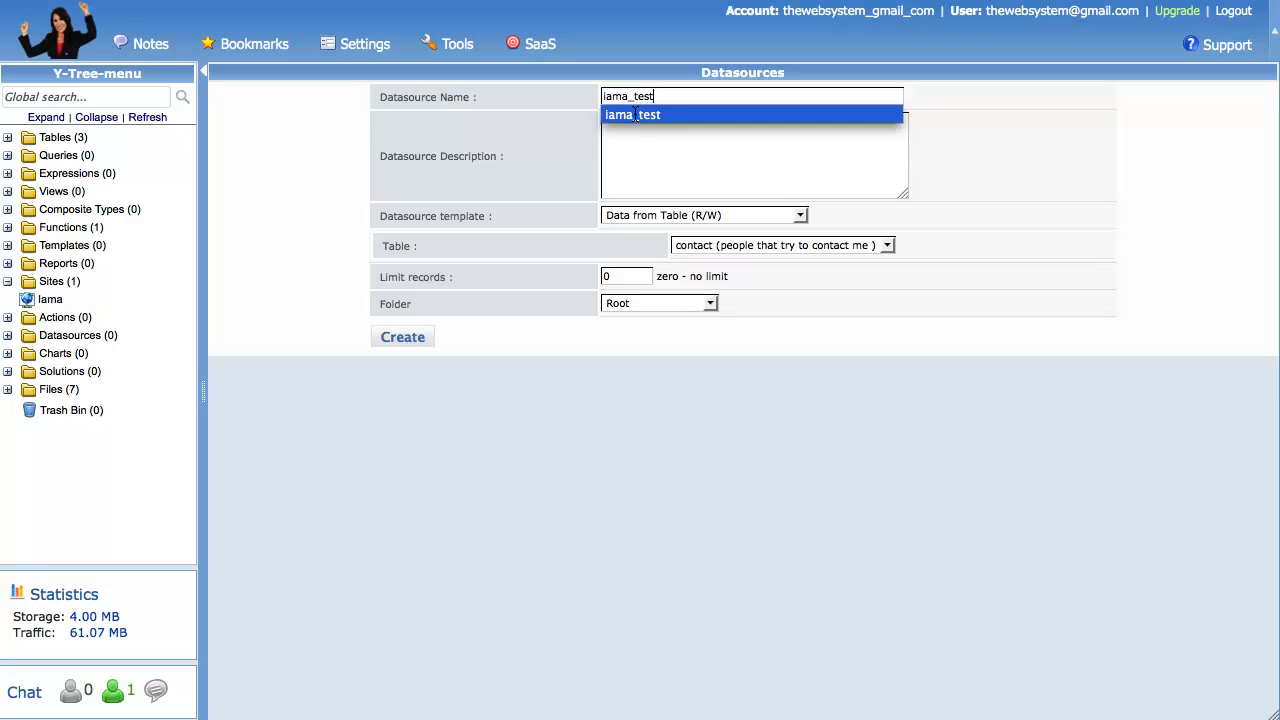
click(634, 146)
text(just te)
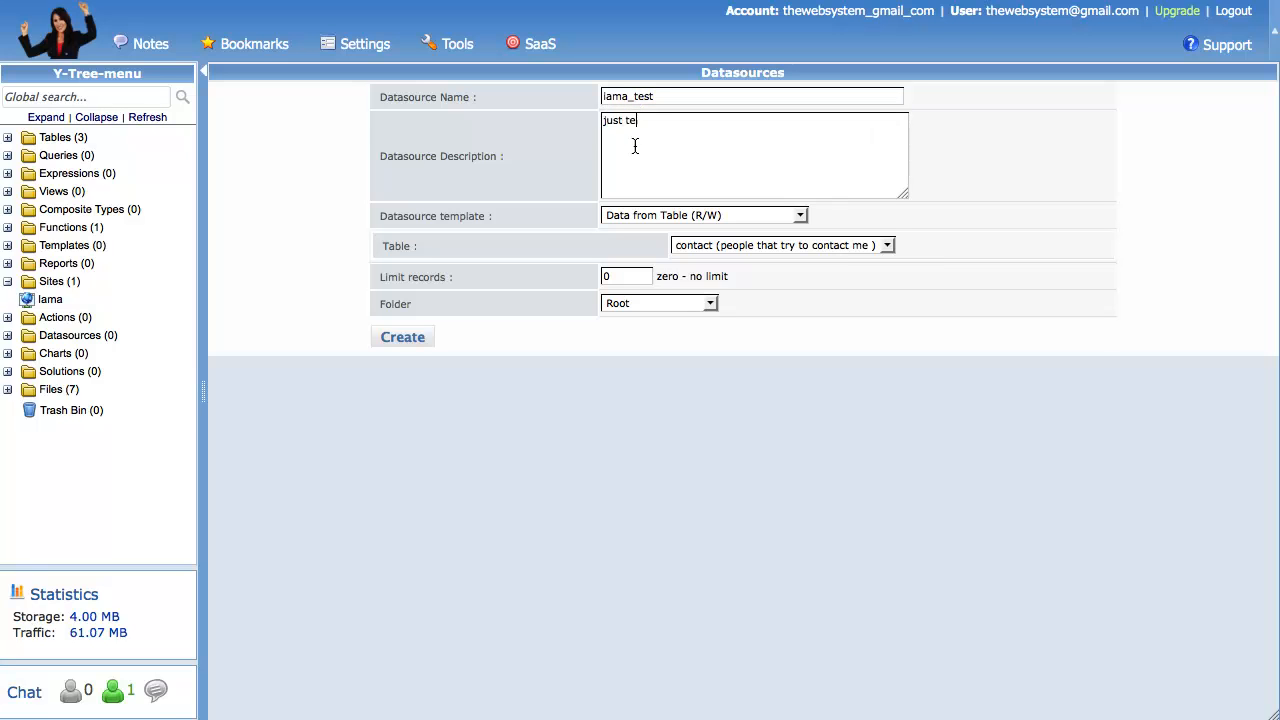
text(sting!)
- Keep the Data from Table (R/W) template and the contact table, and create the datasource
click(799, 215)
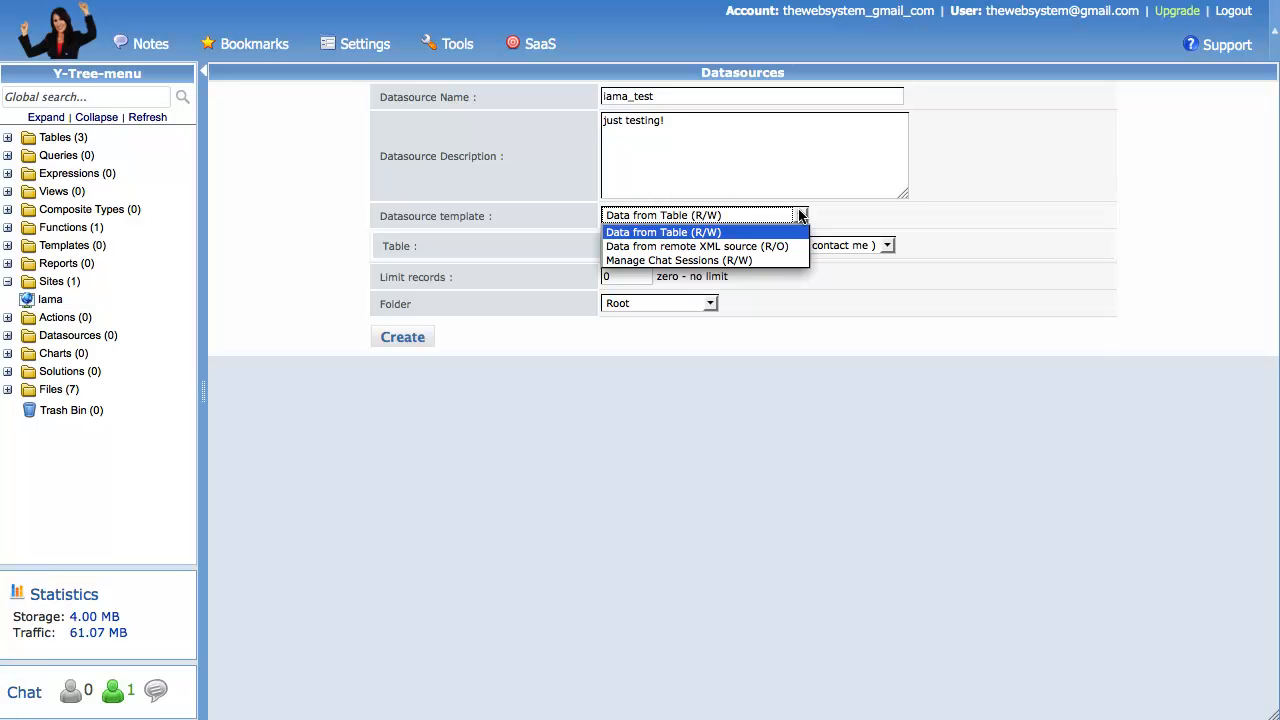
click(799, 215)
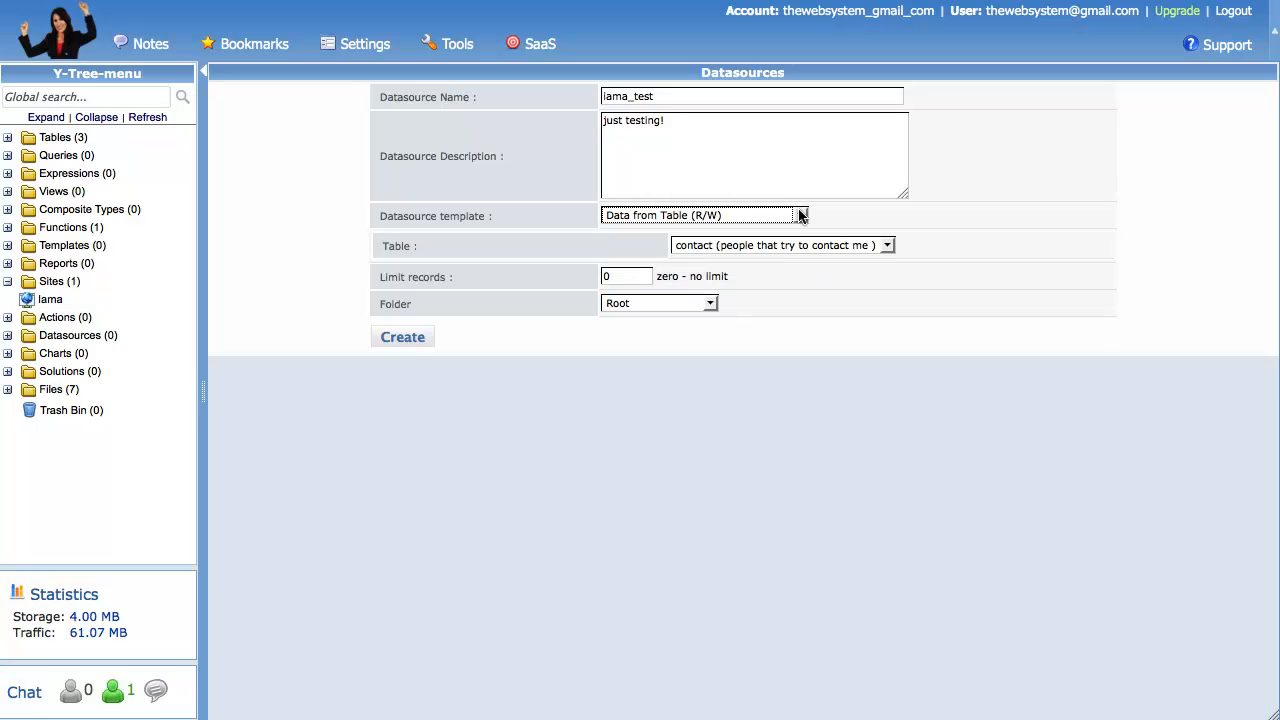
click(887, 246)
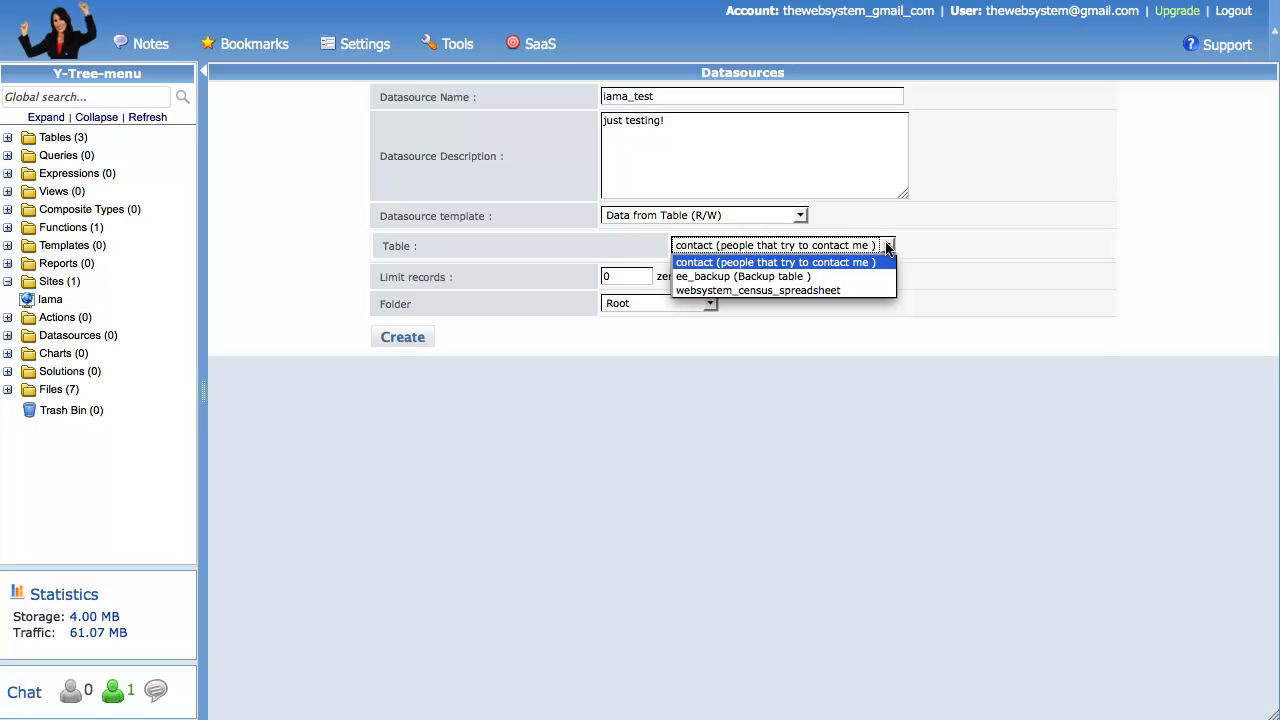
click(887, 246)
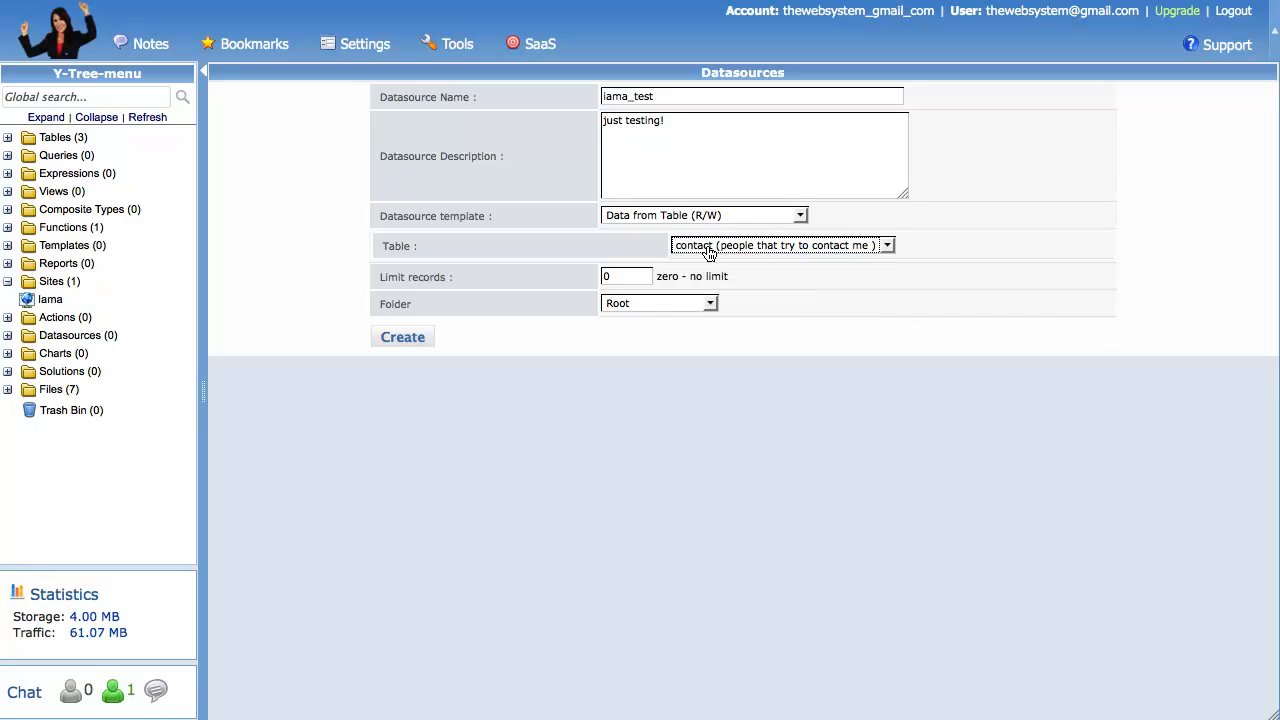
click(400, 338)
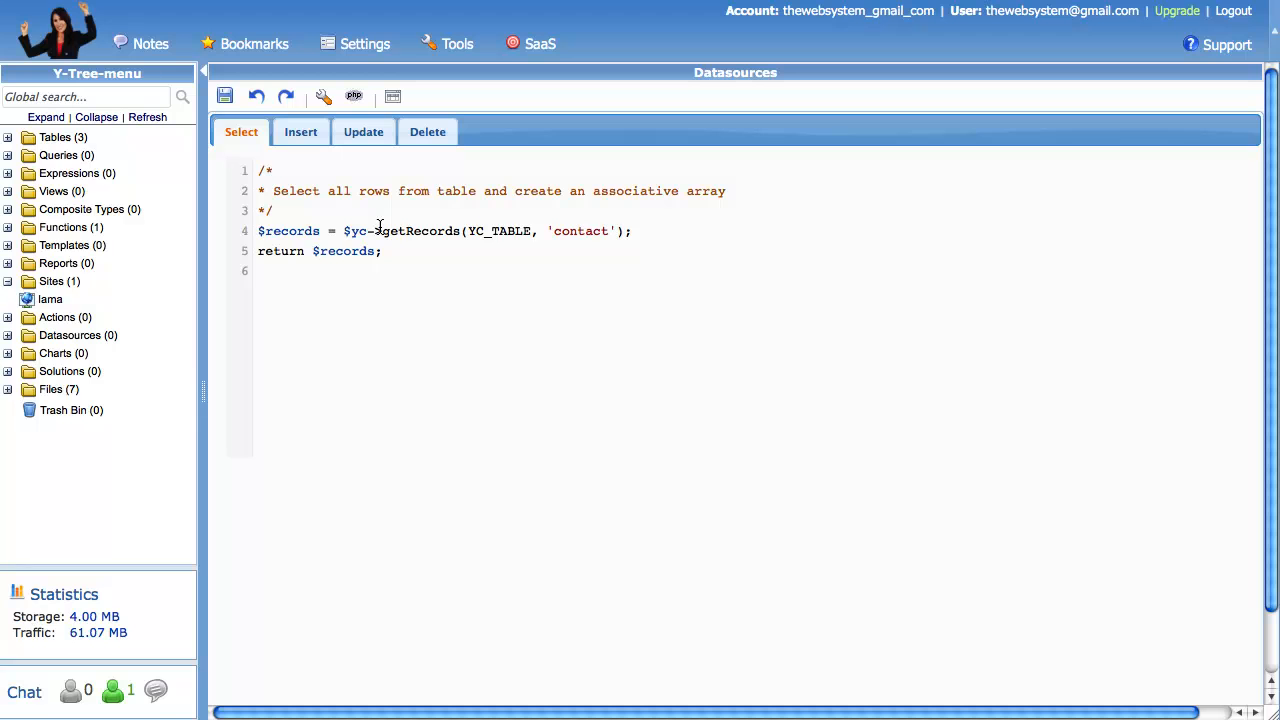
- Highlight the getRecords call in the Select code and insertIntoTable in the Insert code
drag(383, 231, 403, 231)
click(312, 171)
click(299, 134)
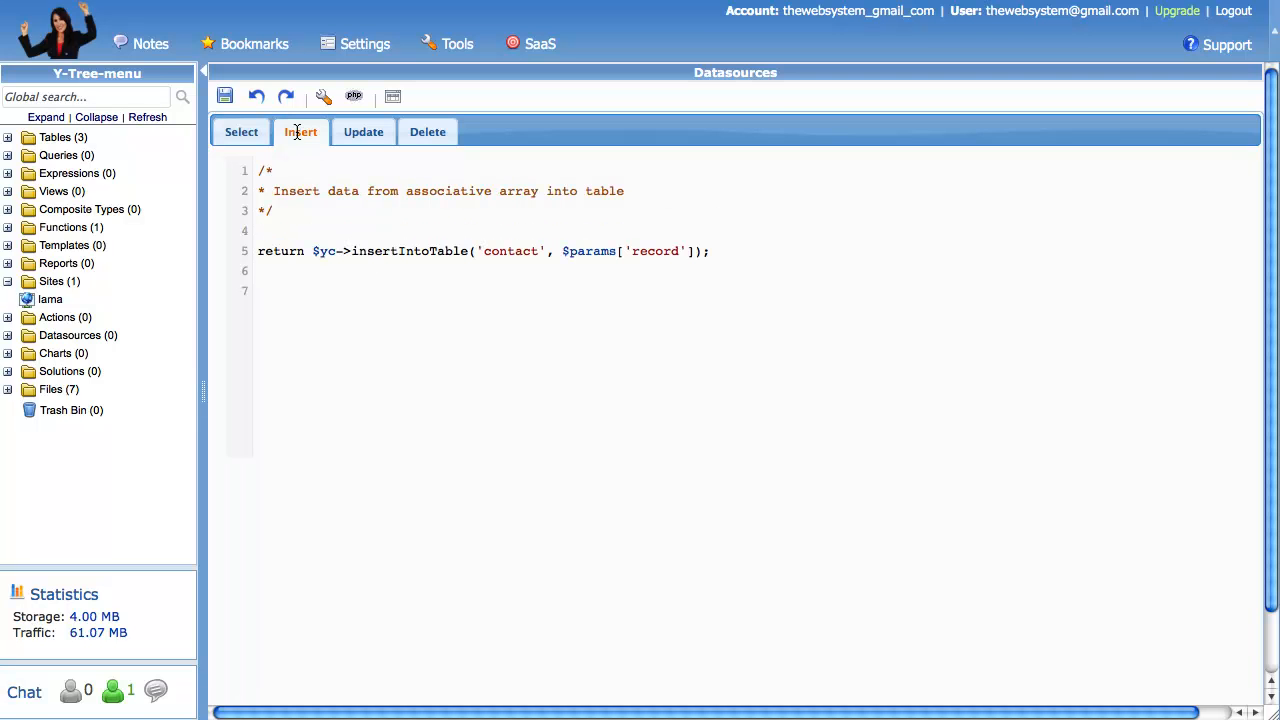
drag(350, 251, 390, 251)
click(367, 181)
- Highlight updateRecordsInTable in the Update code and deleteRecordsFromTable in the Delete code
click(356, 131)
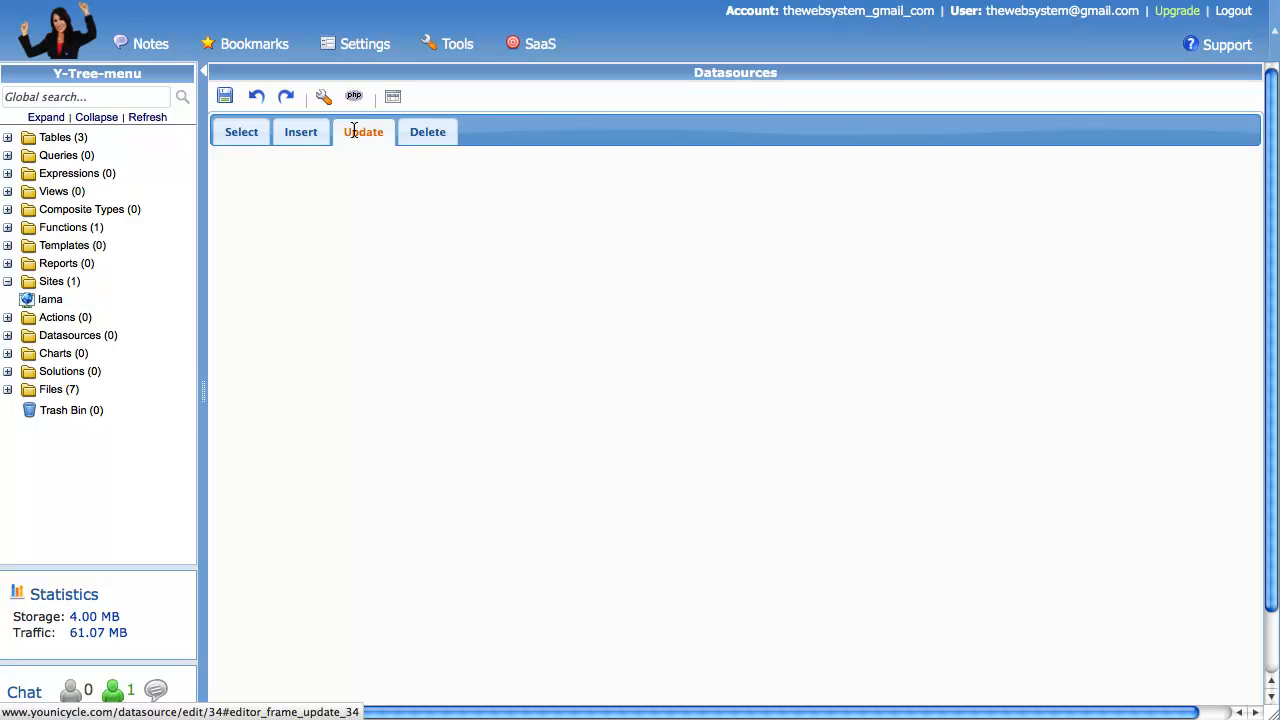
drag(350, 252, 399, 255)
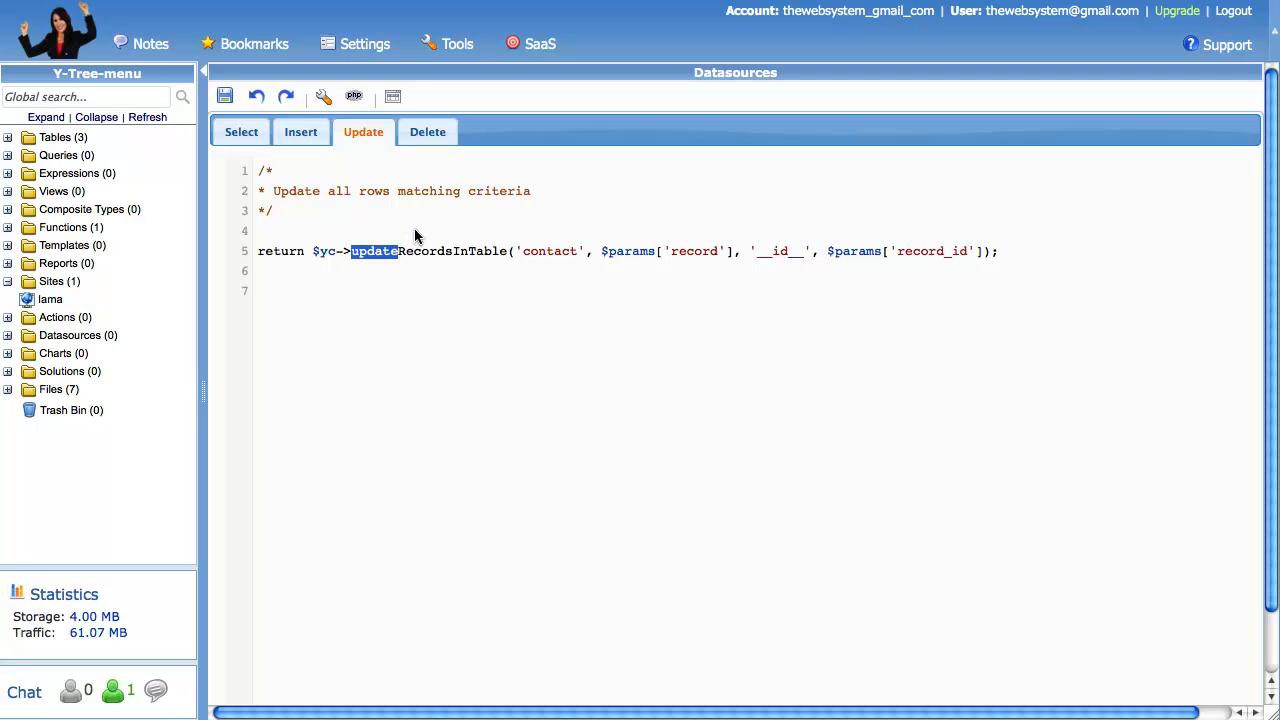
click(420, 189)
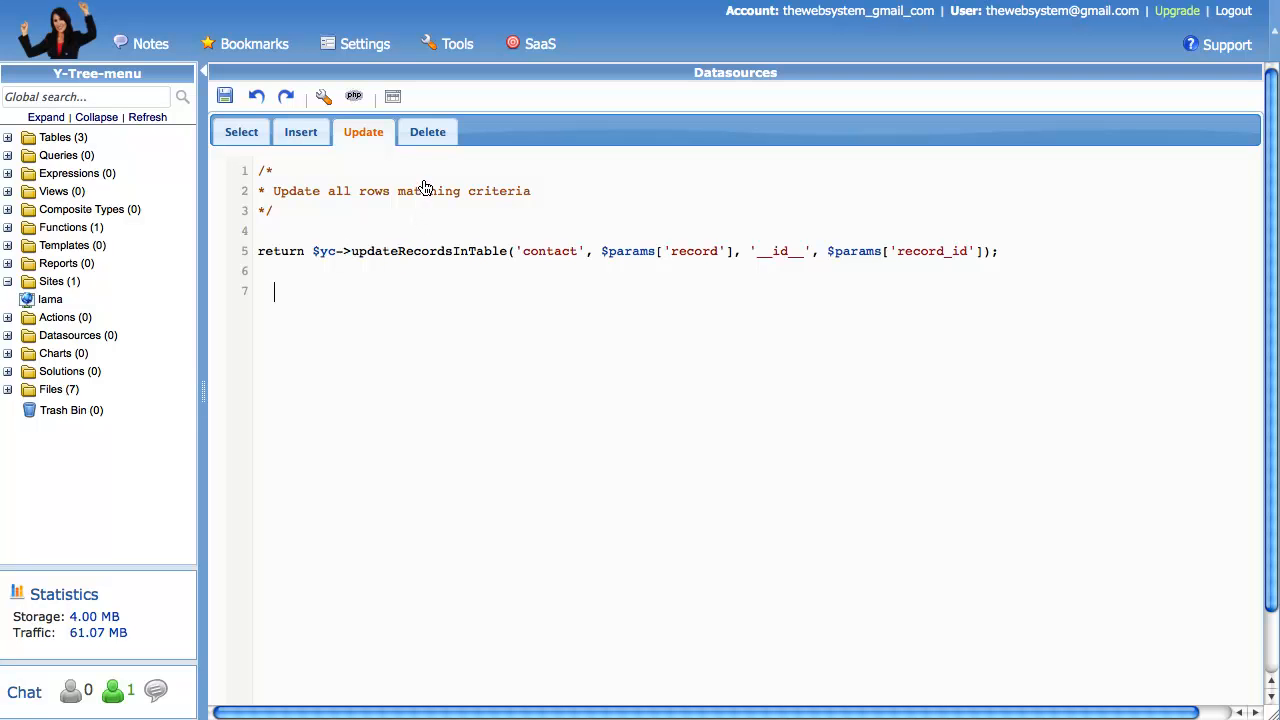
click(428, 131)
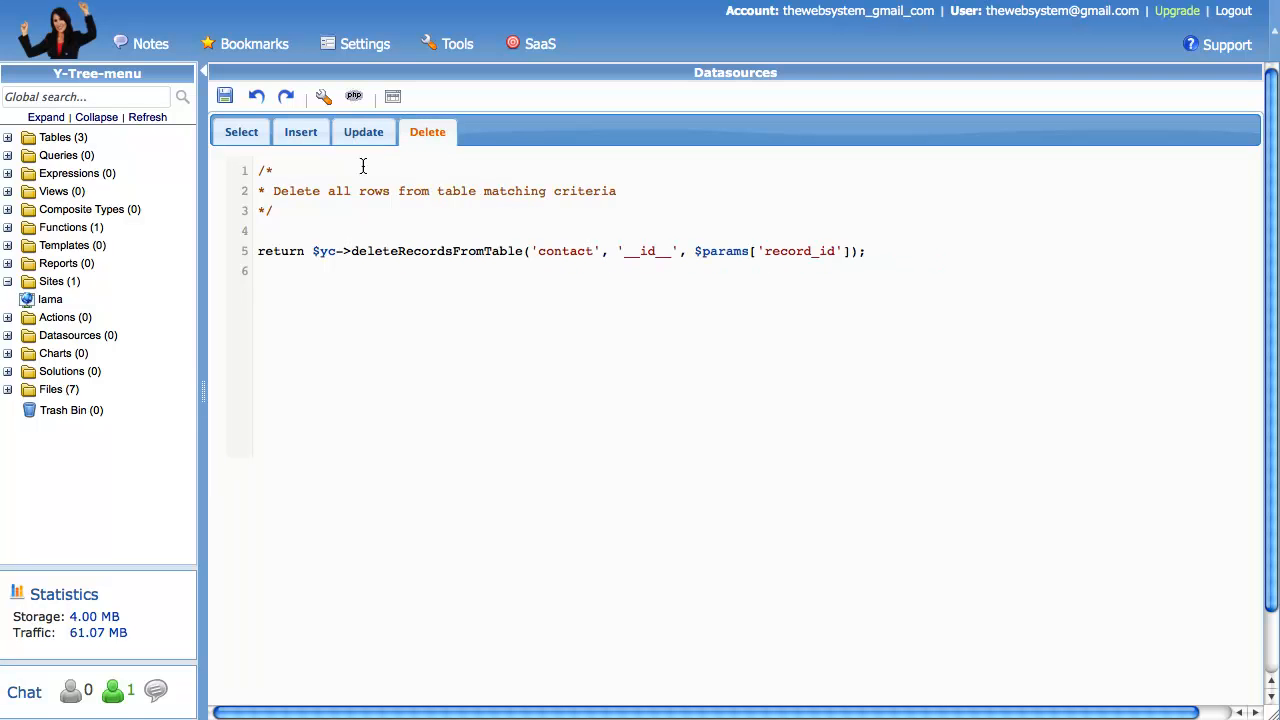
drag(350, 251, 397, 257)
click(265, 241)
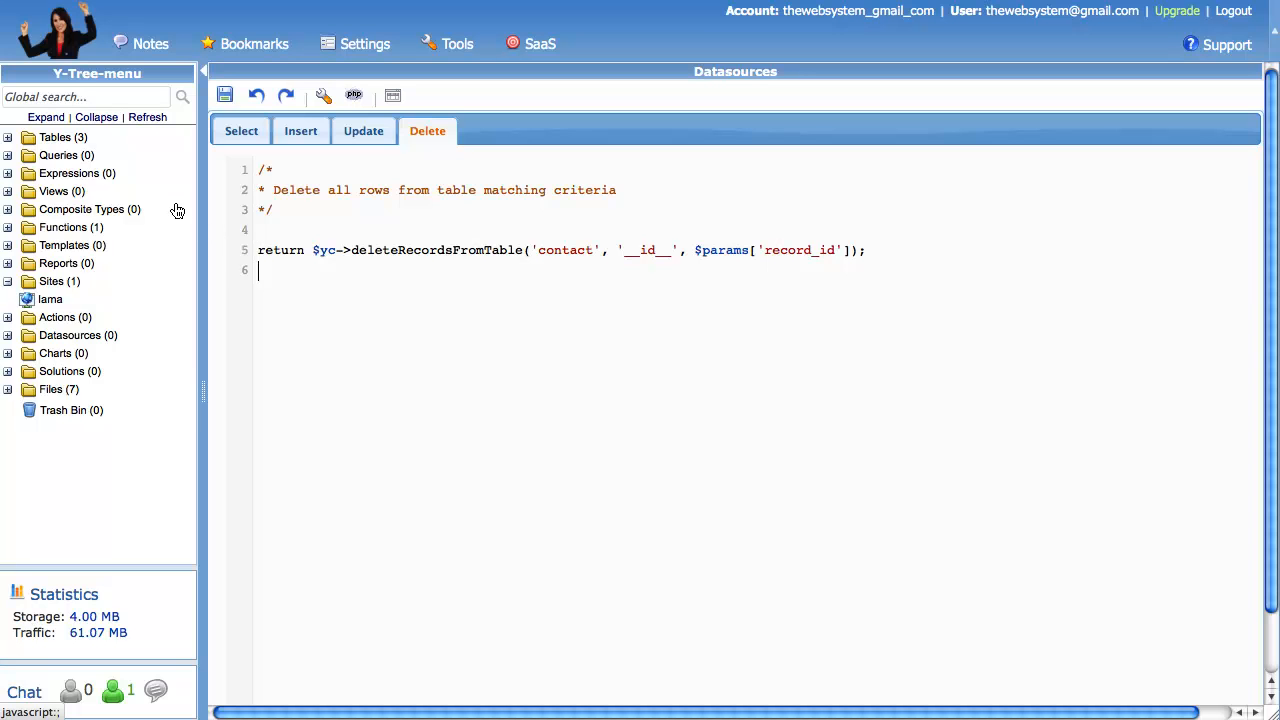
- Check the iama_test datasource's details and actions, then open the Iama site's page list
click(147, 118)
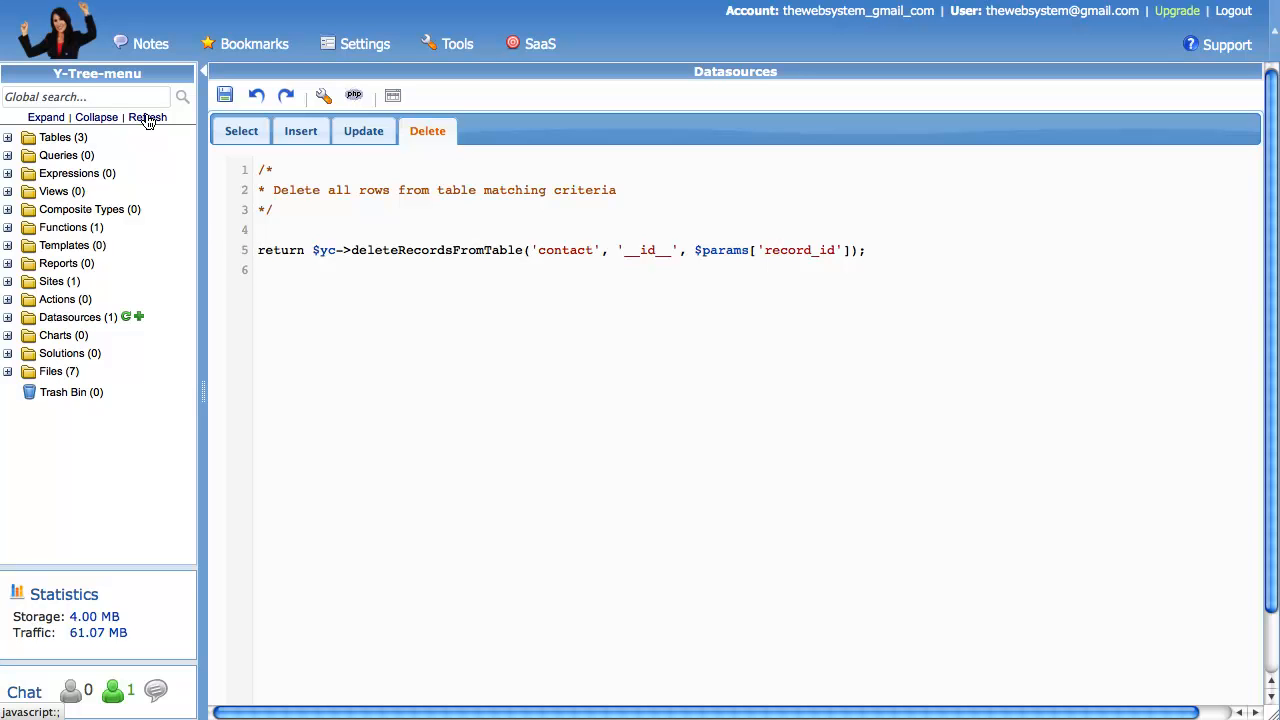
click(8, 317)
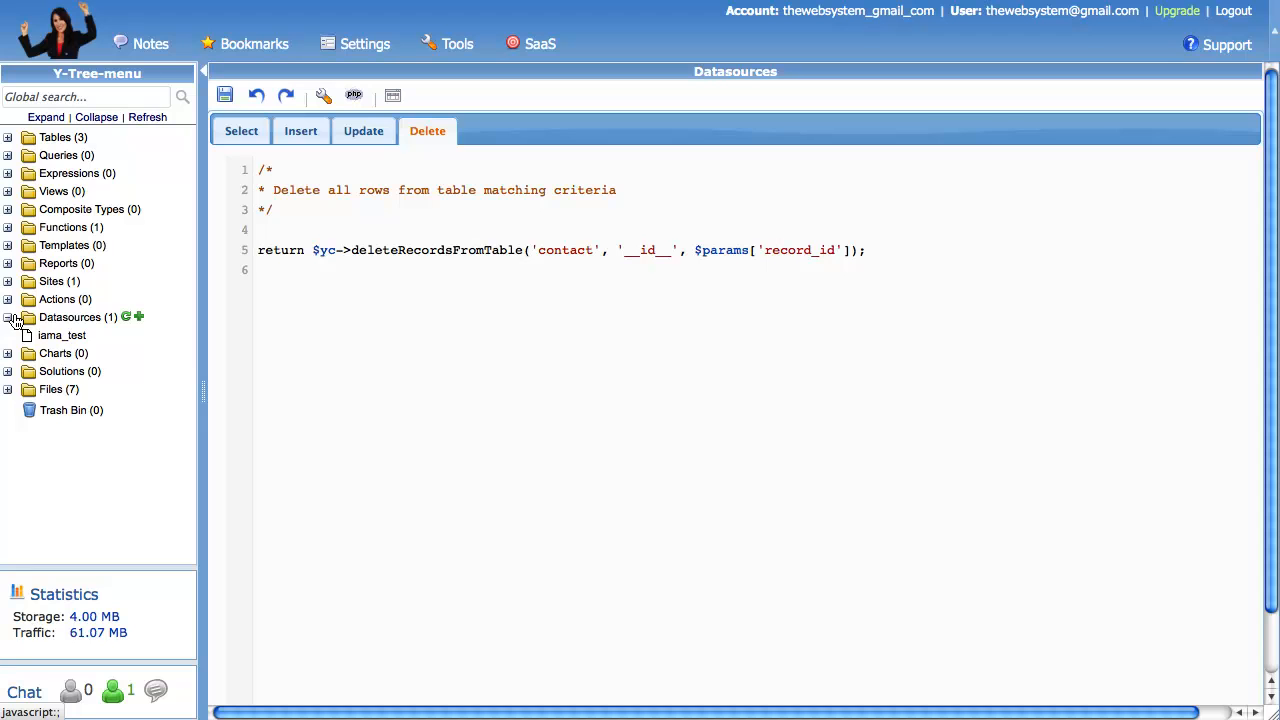
click(50, 336)
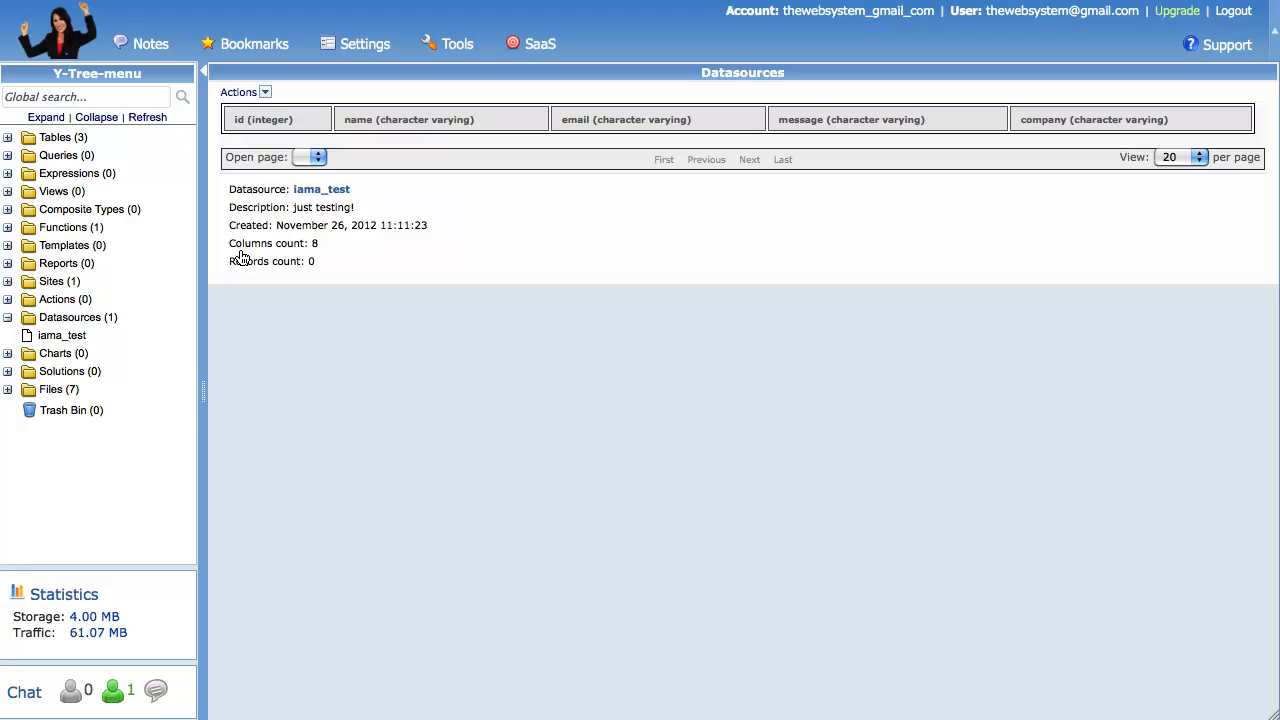
click(265, 92)
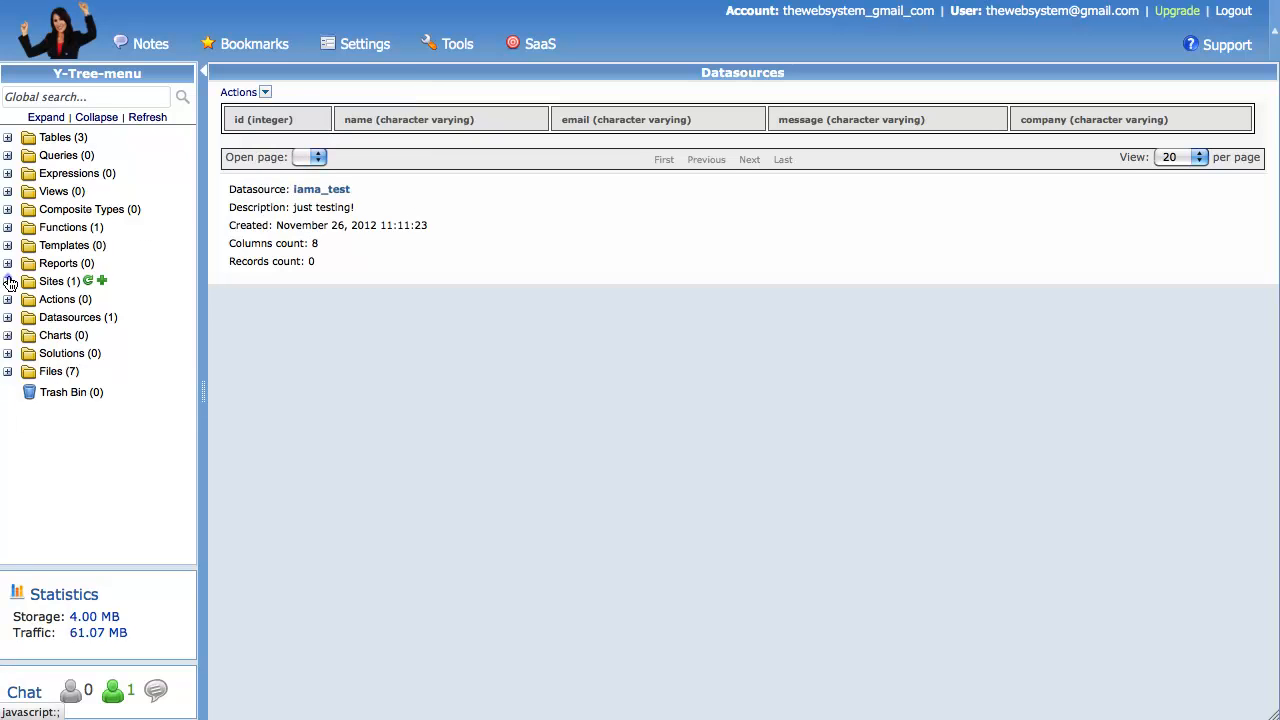
click(8, 281)
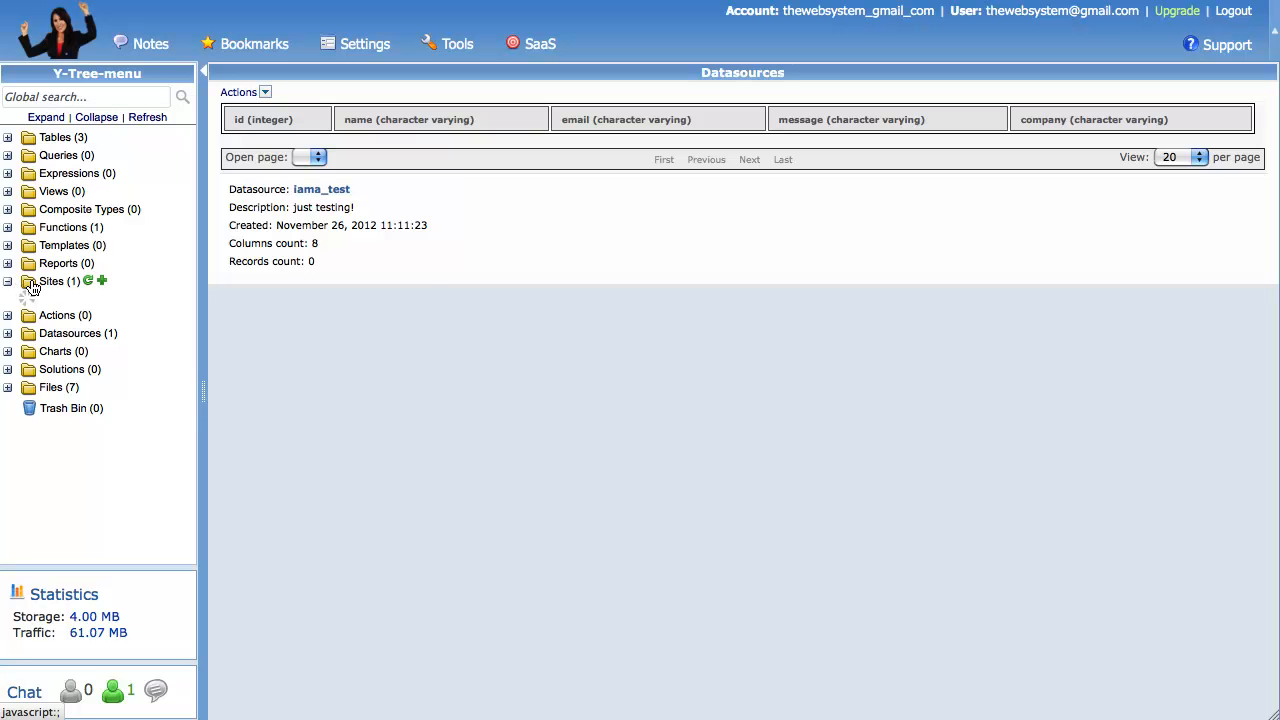
click(46, 299)
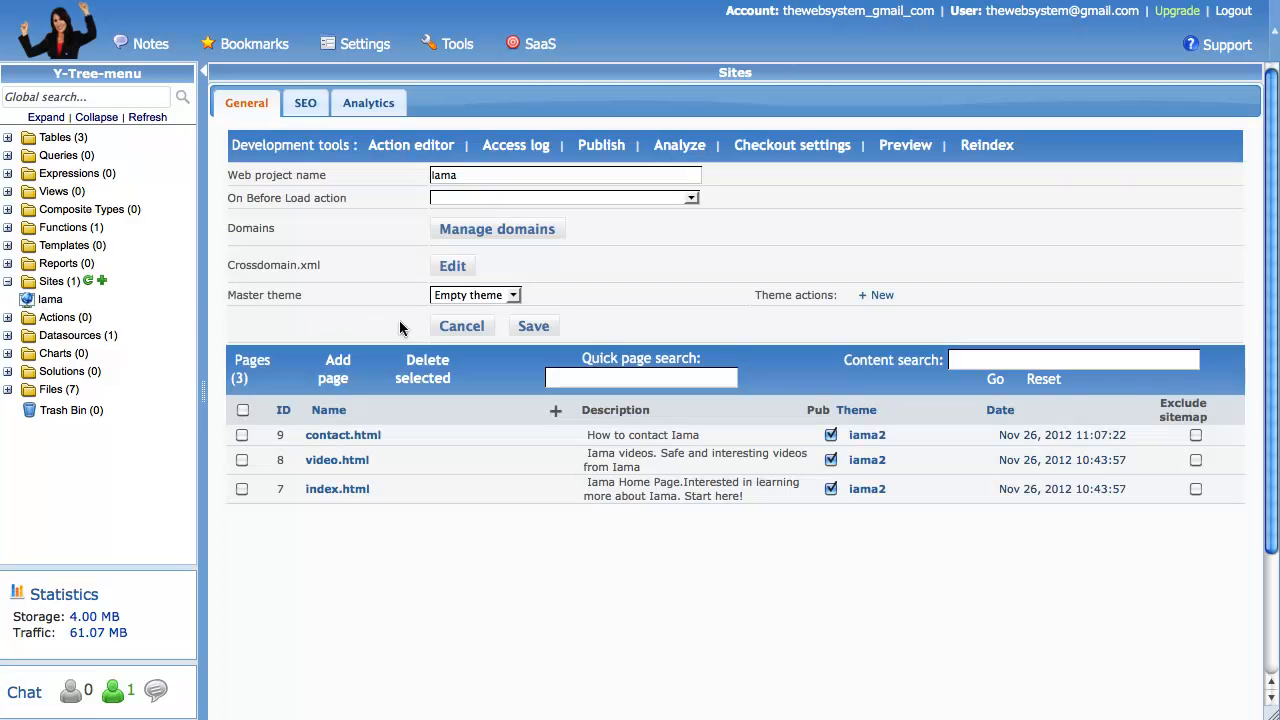
- Open contact.html in the page editor and set the page's data source to iama_test
click(567, 436)
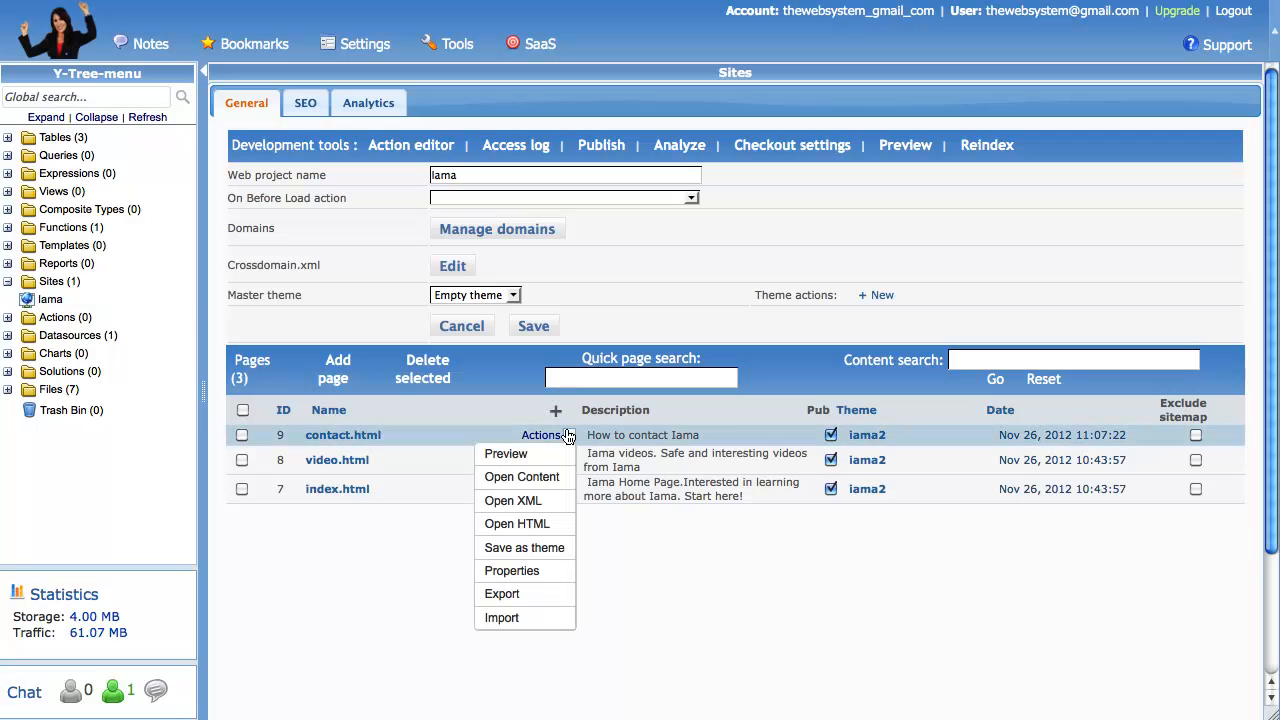
click(536, 476)
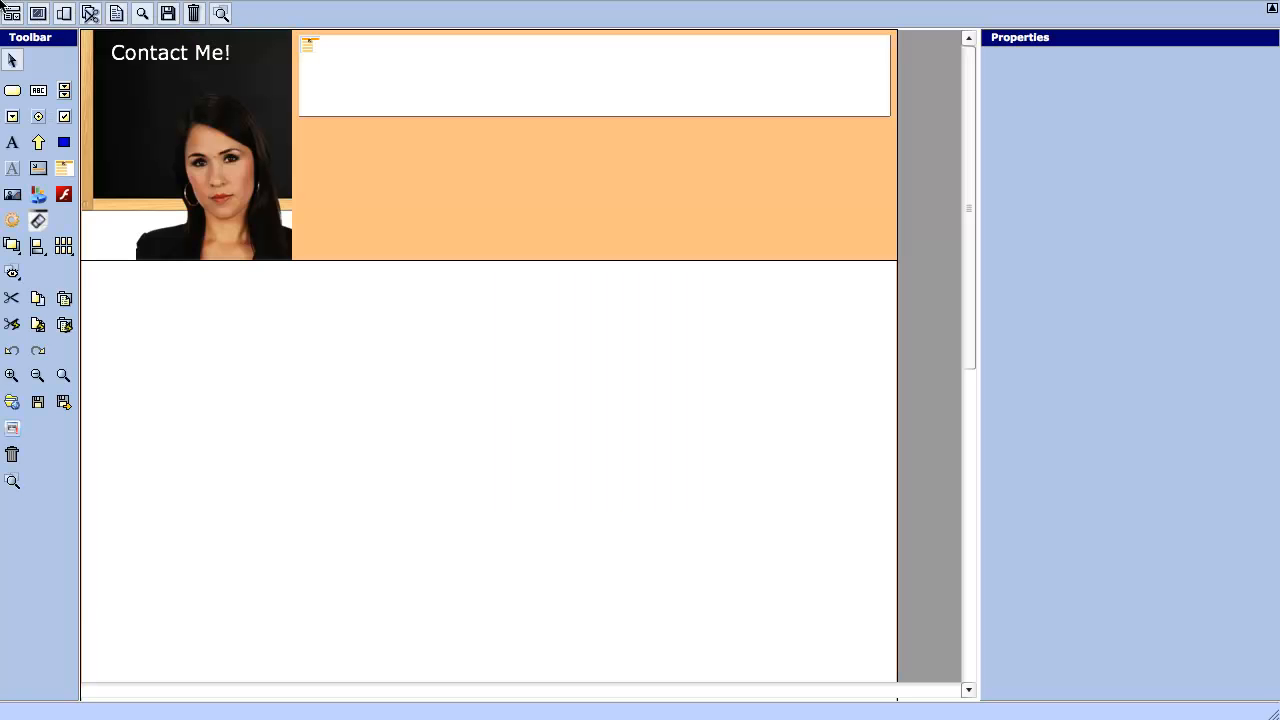
click(721, 330)
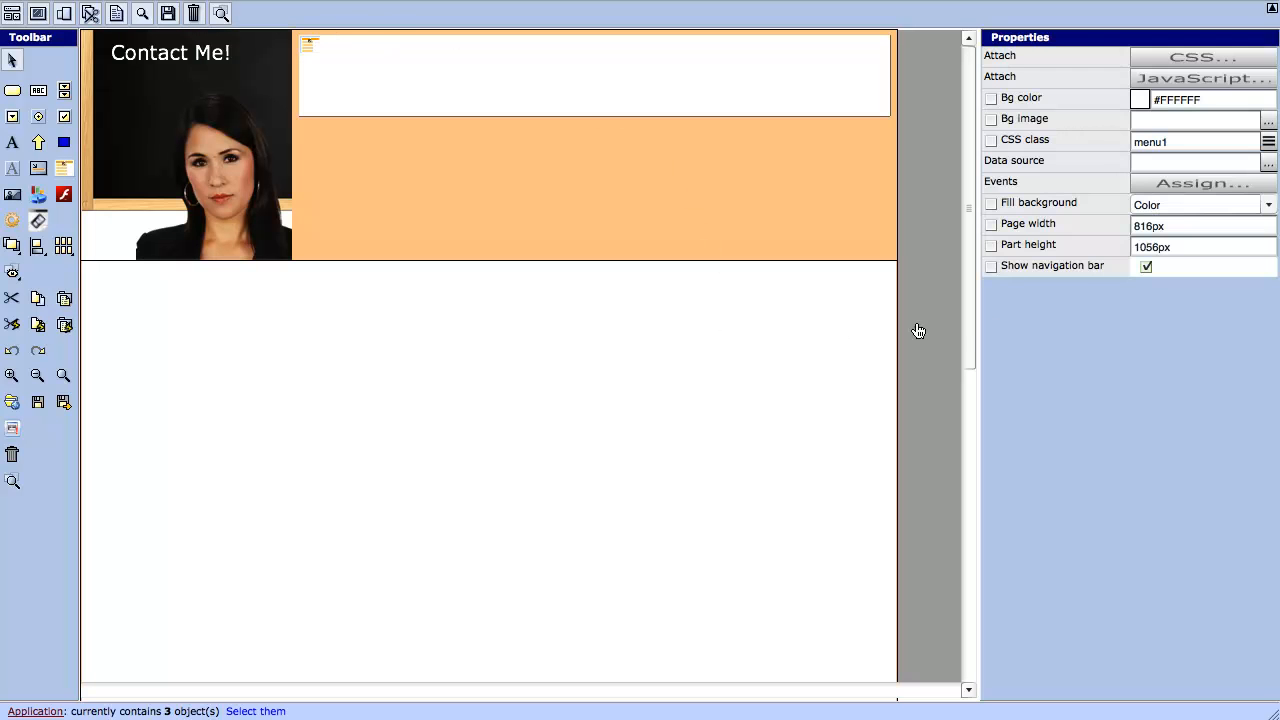
click(1267, 162)
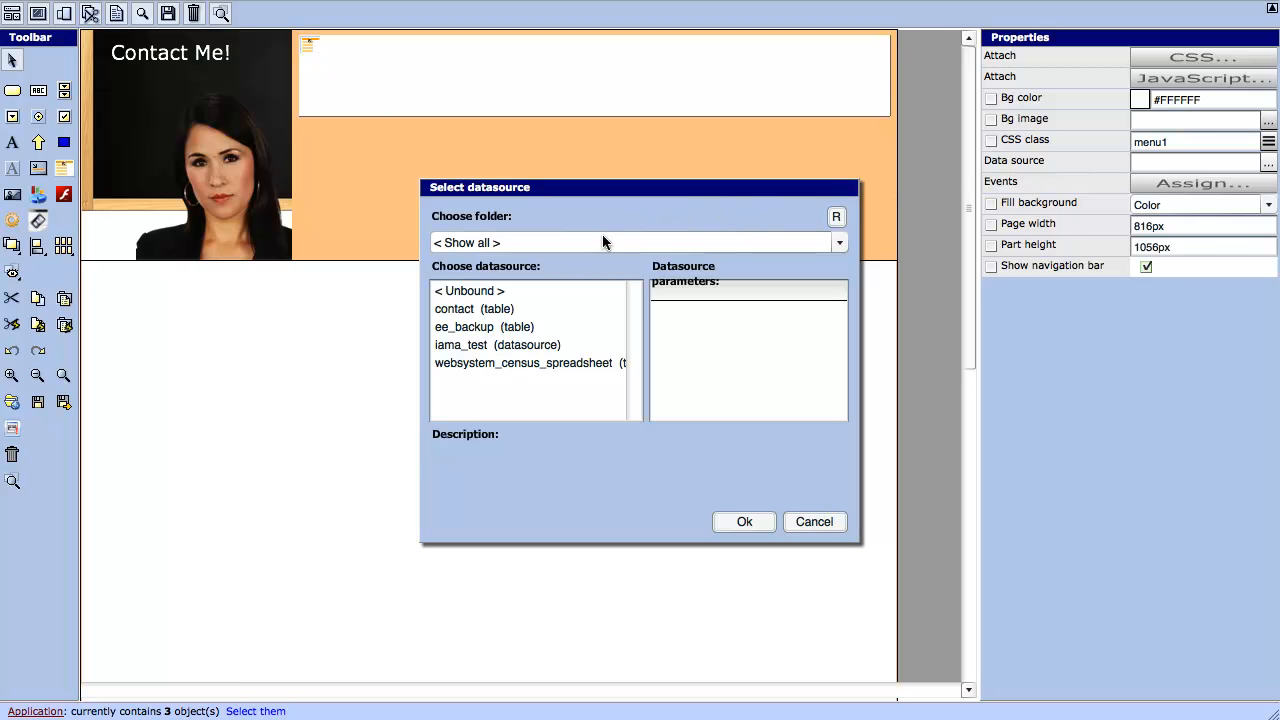
click(508, 344)
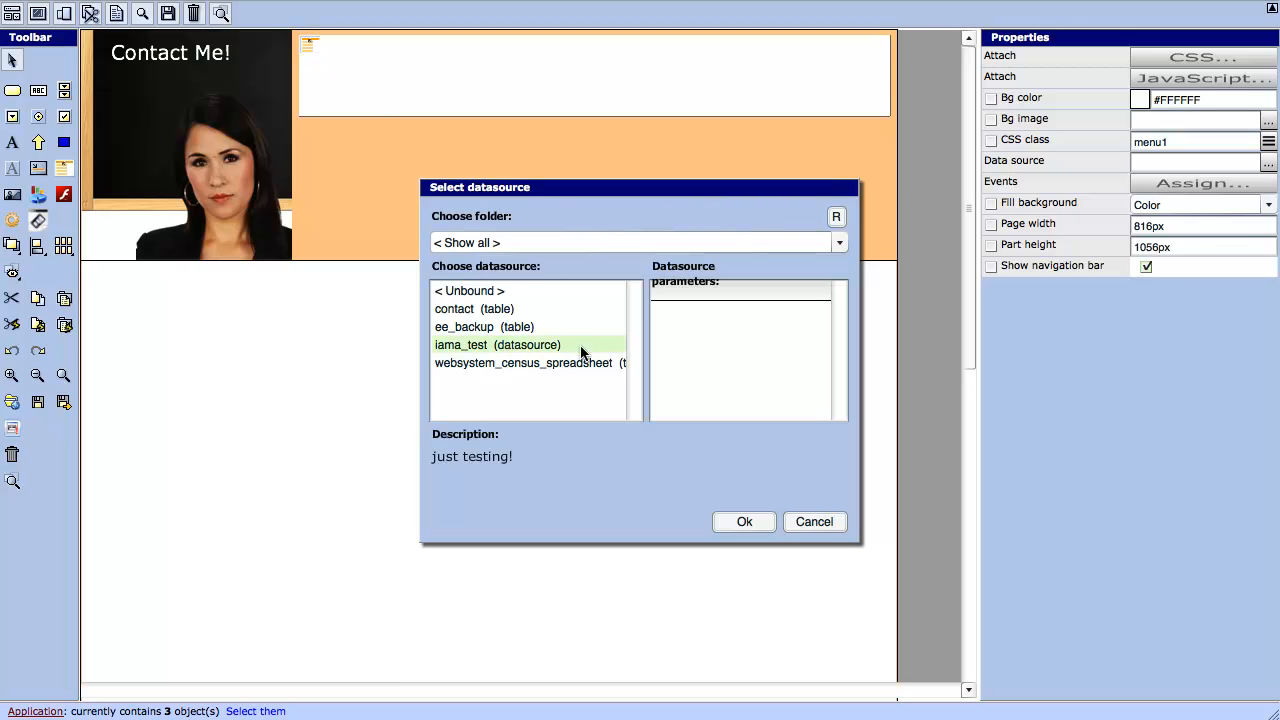
click(737, 521)
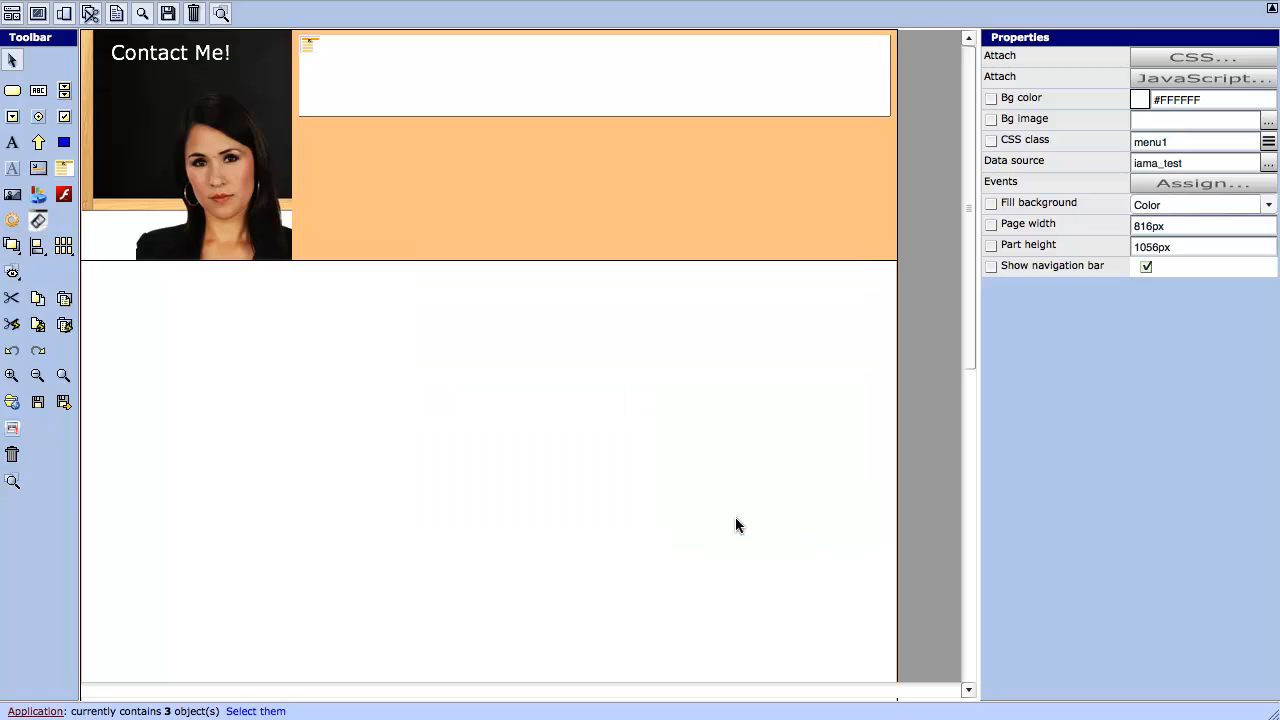
- Draw a single-line text input below the header, described as Name and bound to name
click(36, 90)
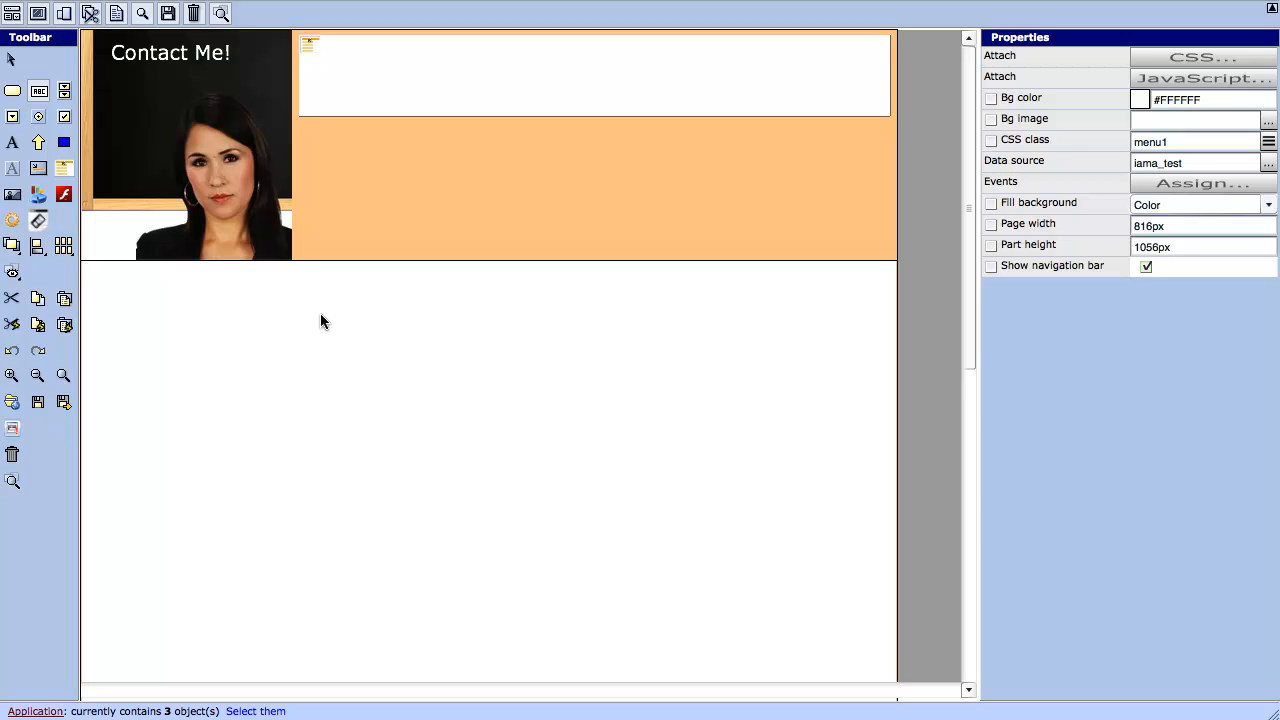
drag(323, 319, 558, 346)
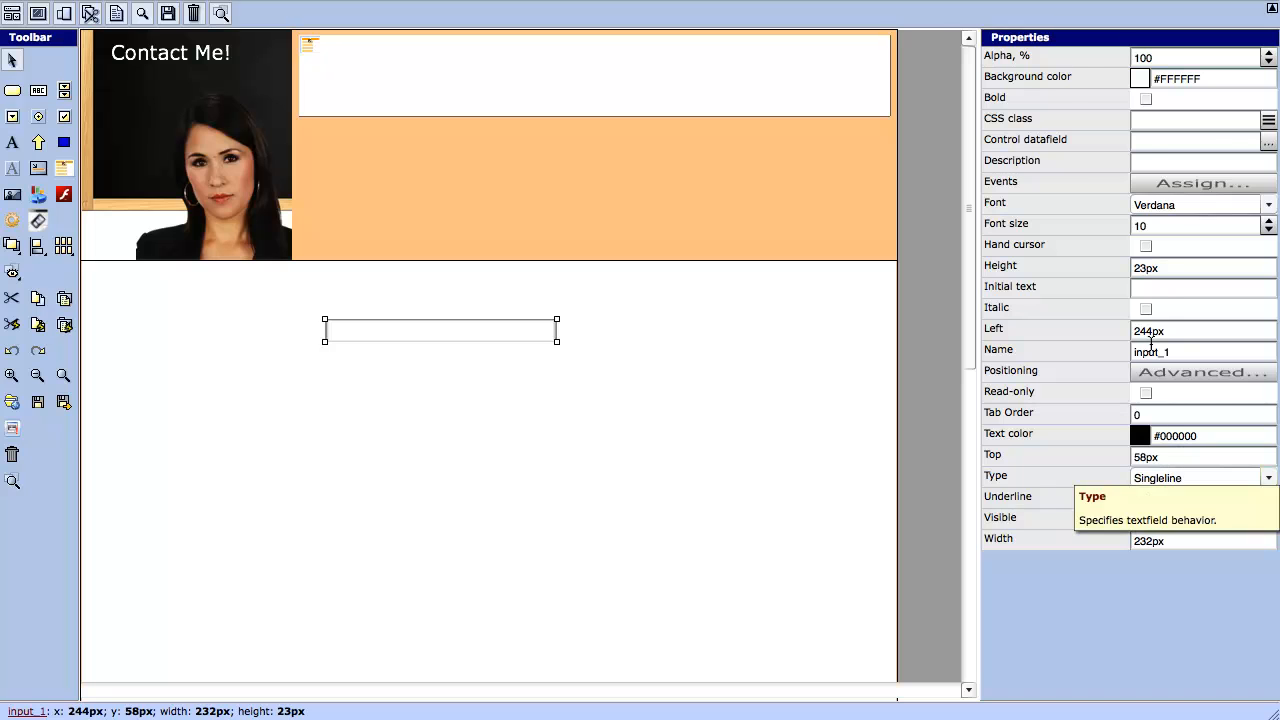
click(1149, 158)
text(Name)
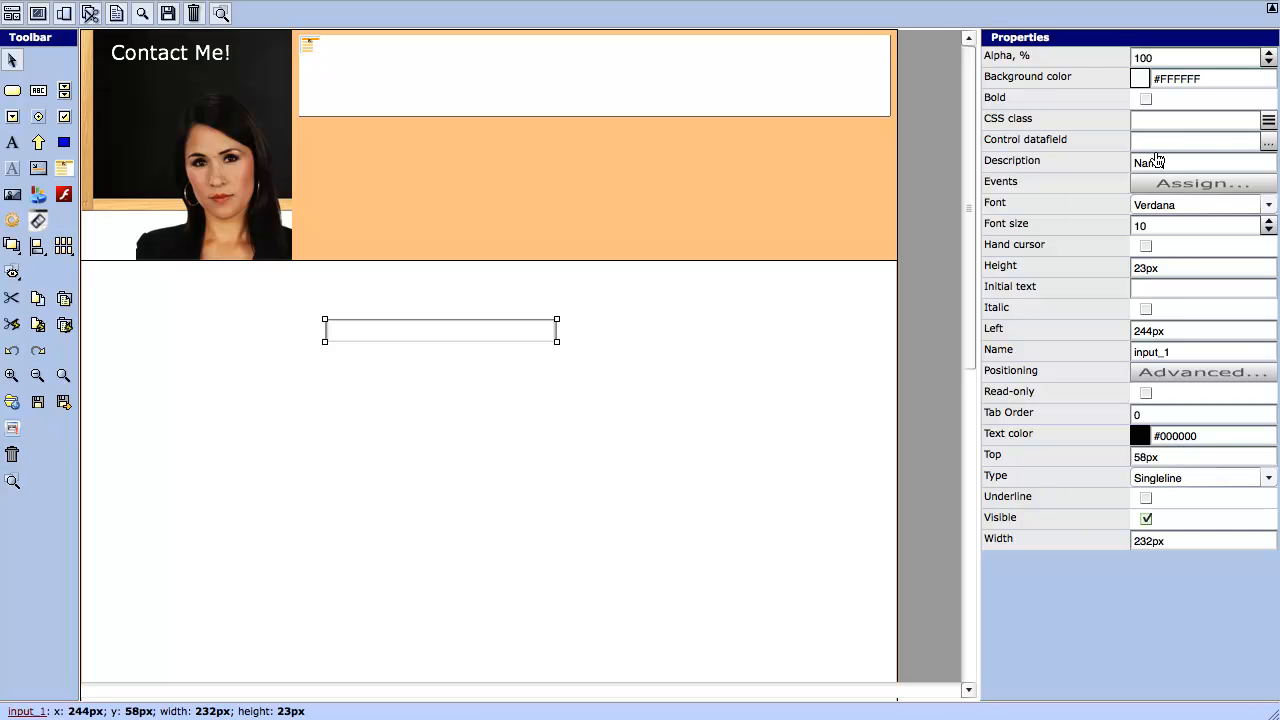
click(1266, 143)
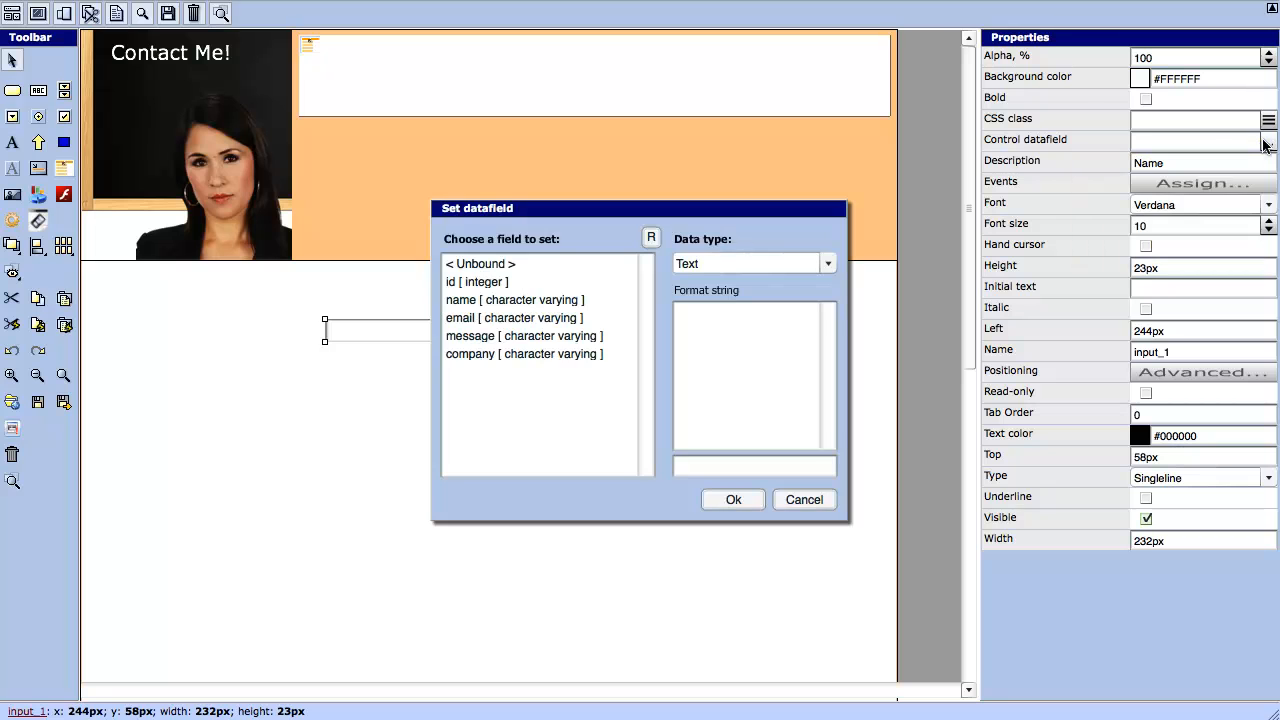
click(495, 299)
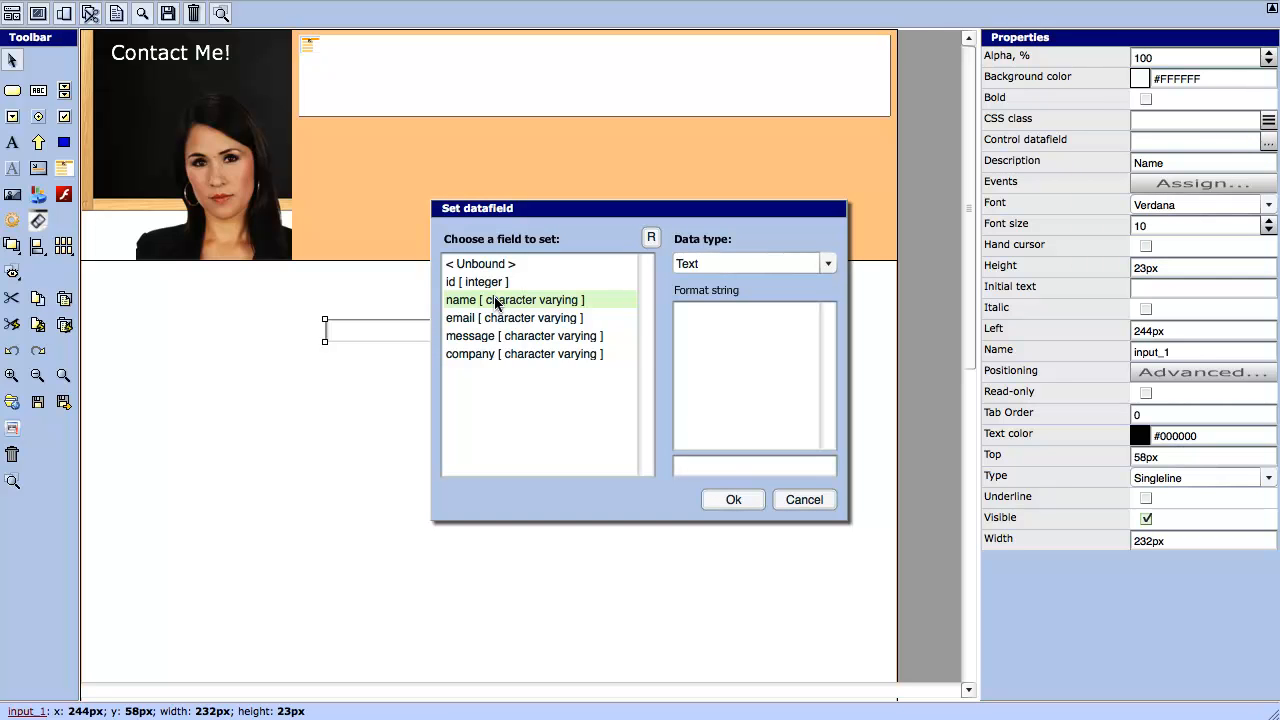
click(729, 497)
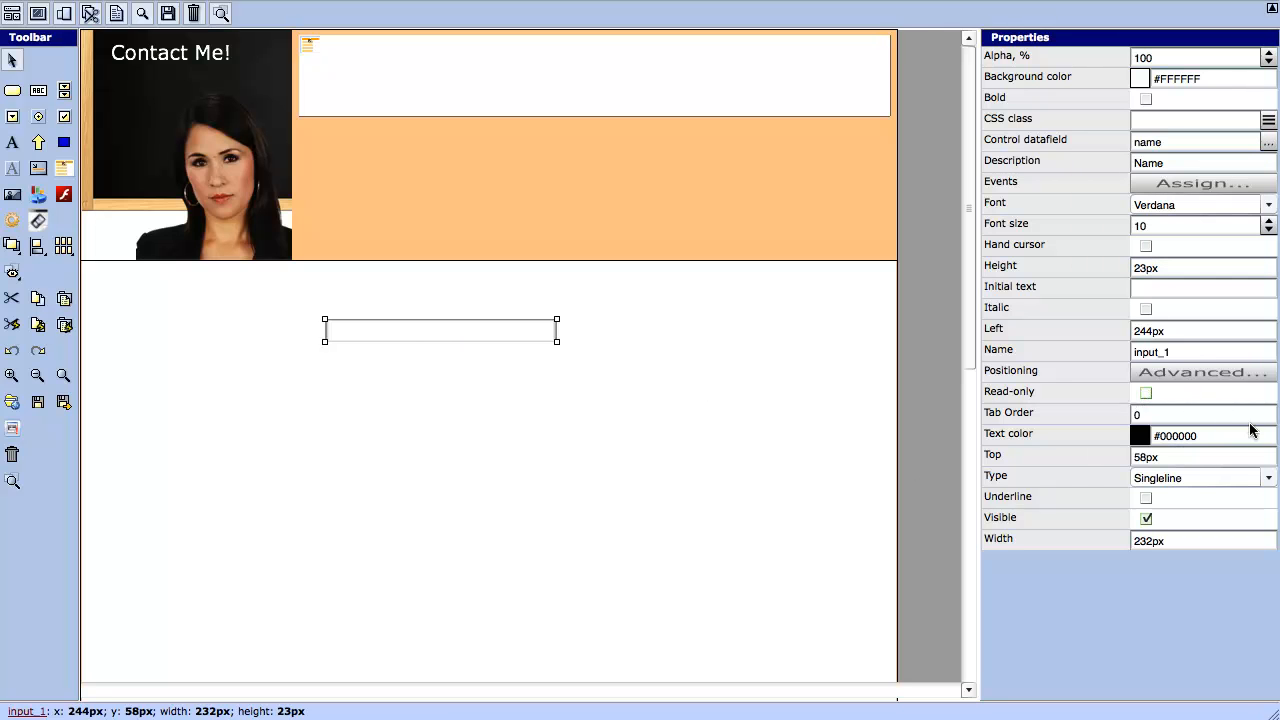
click(1268, 478)
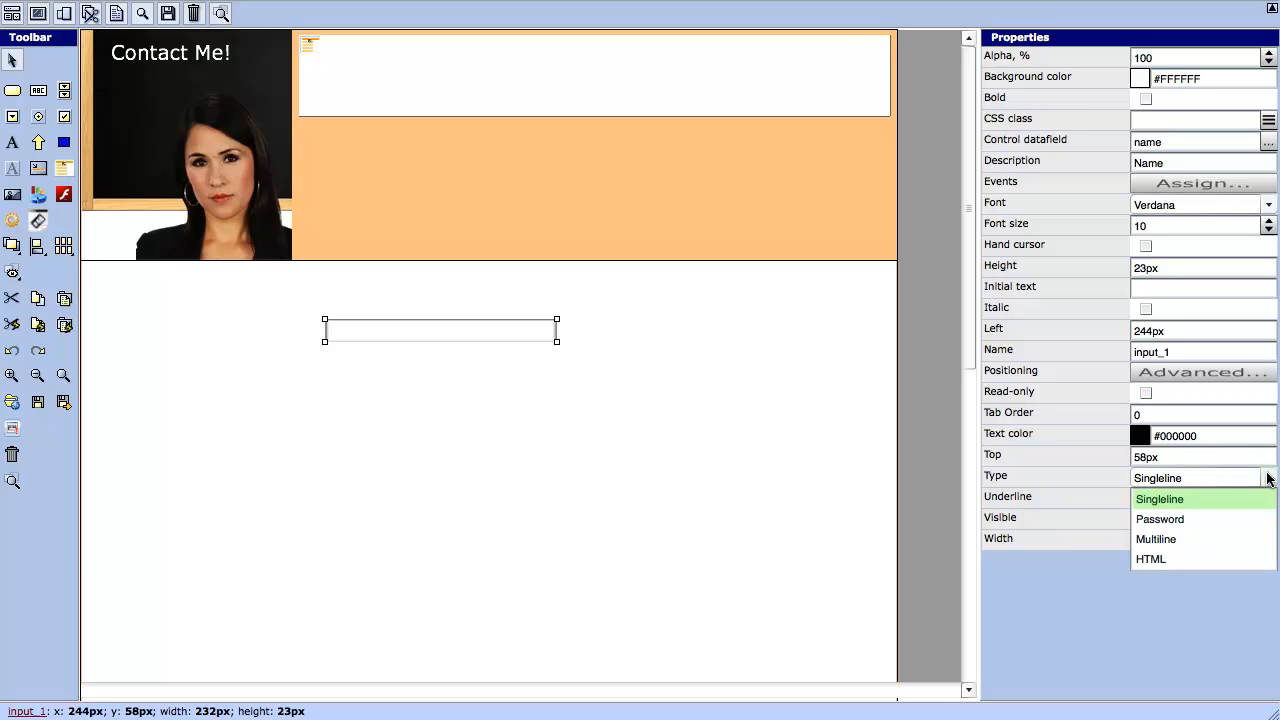
click(1267, 478)
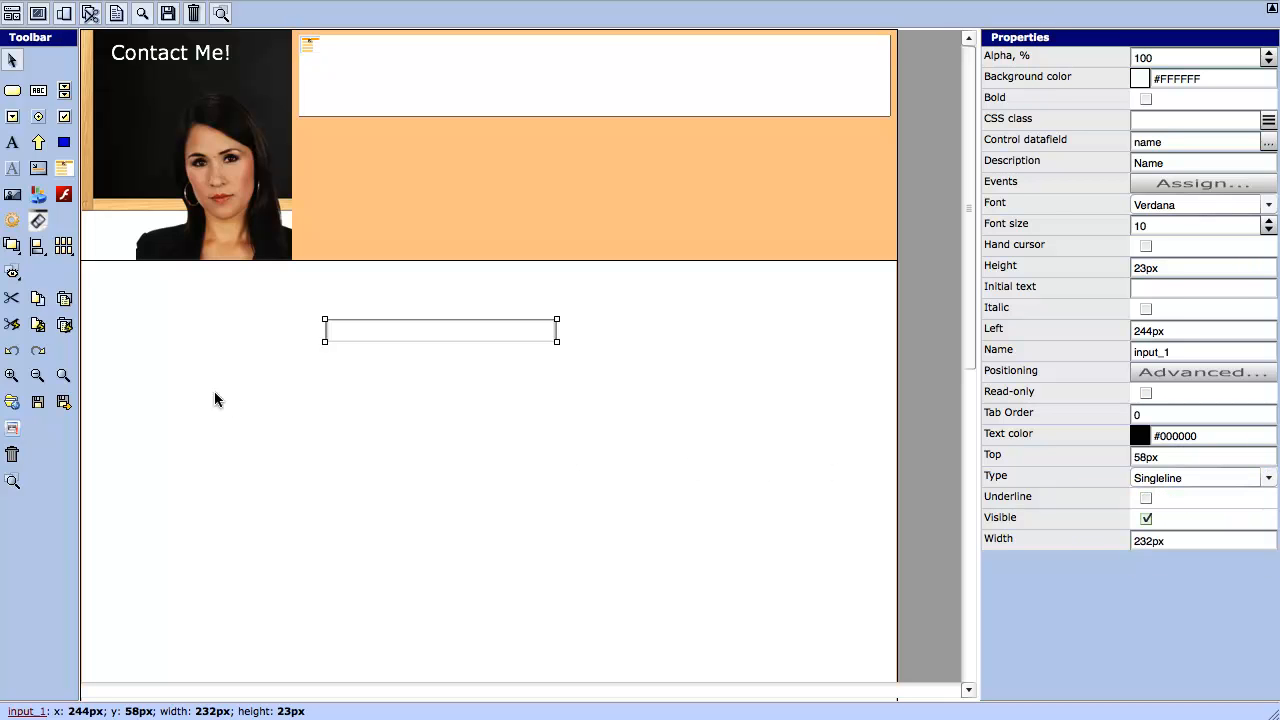
click(160, 352)
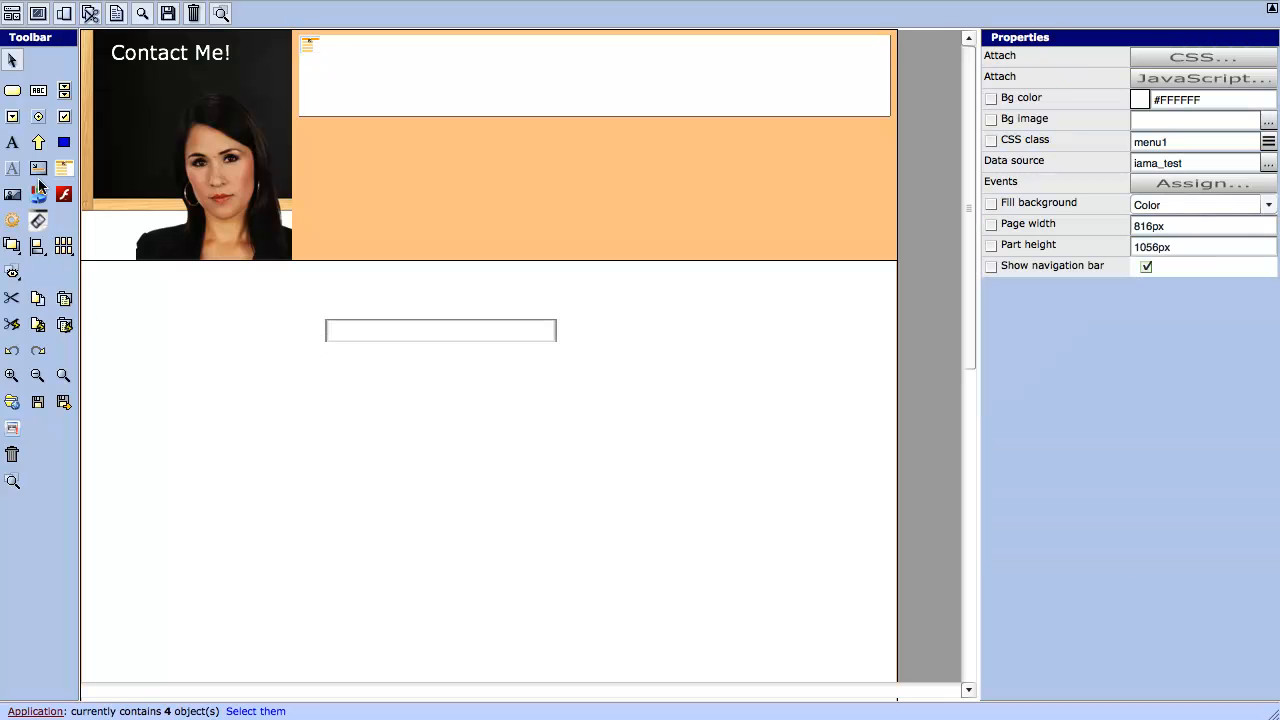
click(38, 91)
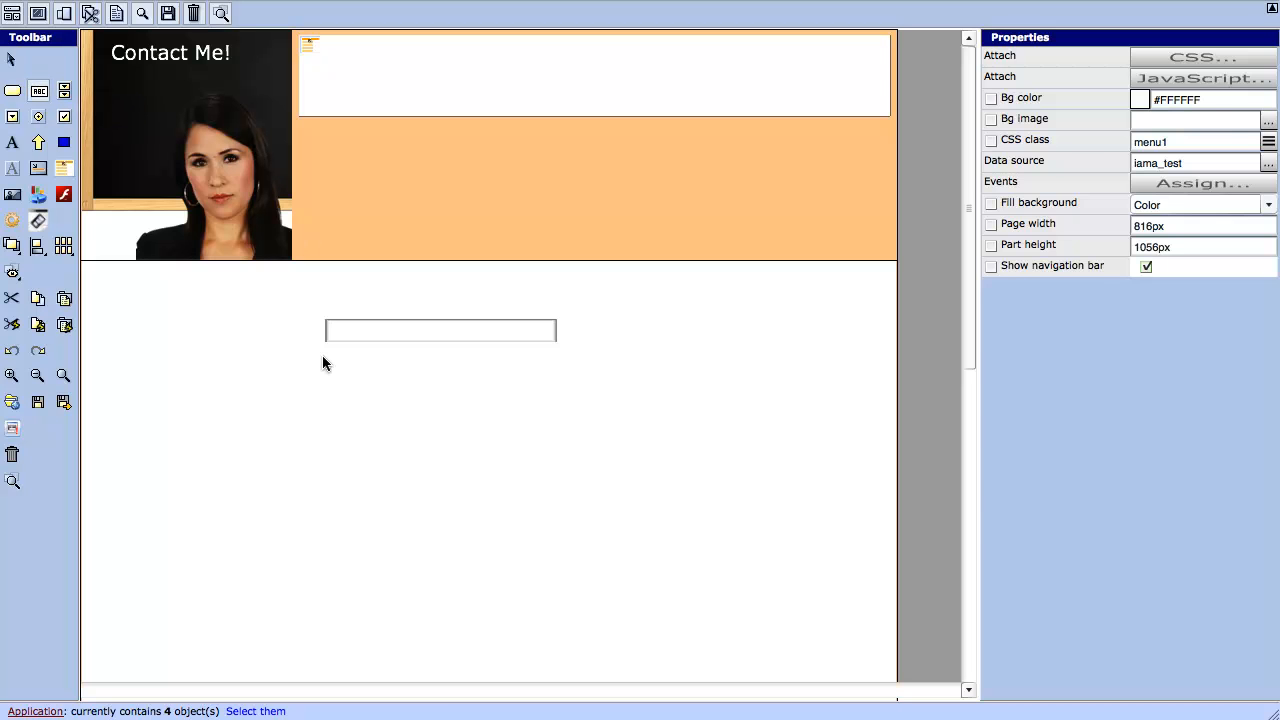
- Draw a second text input under the first and bind it to the email field
mouse_move(323, 358)
mouse_down()
mouse_move(408, 397)
mouse_move(566, 384)
mouse_up()
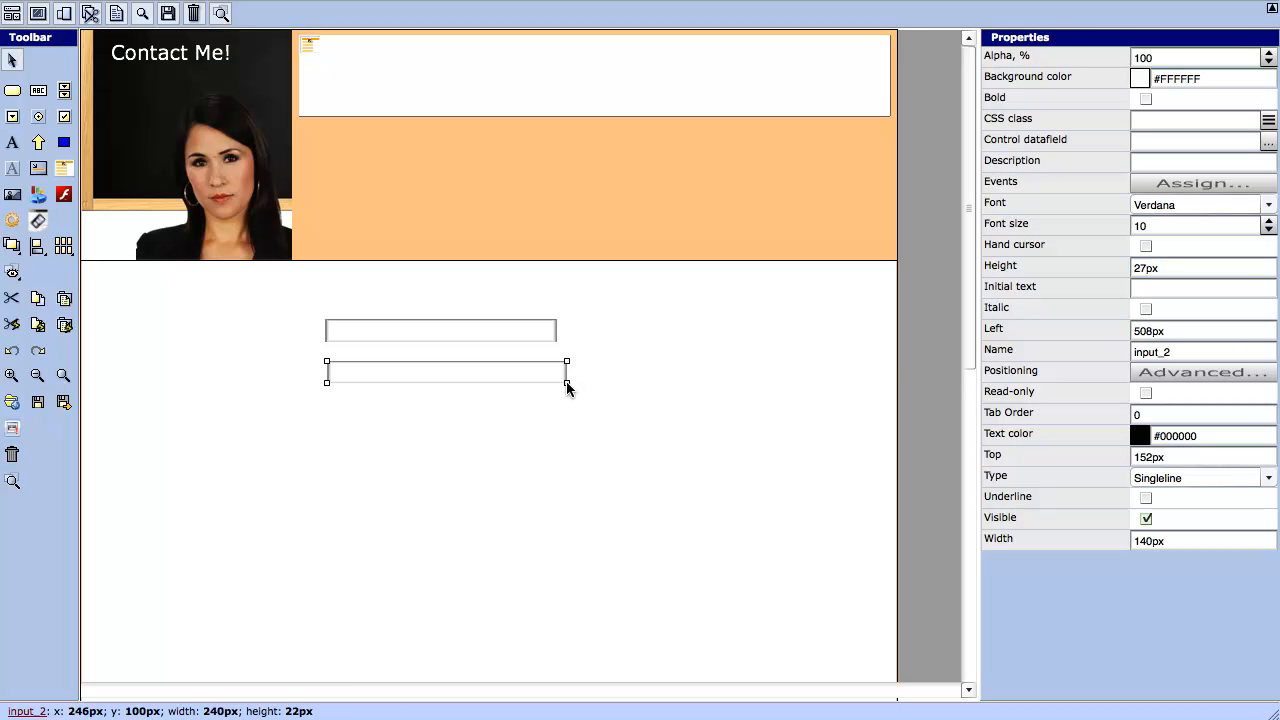
click(1267, 142)
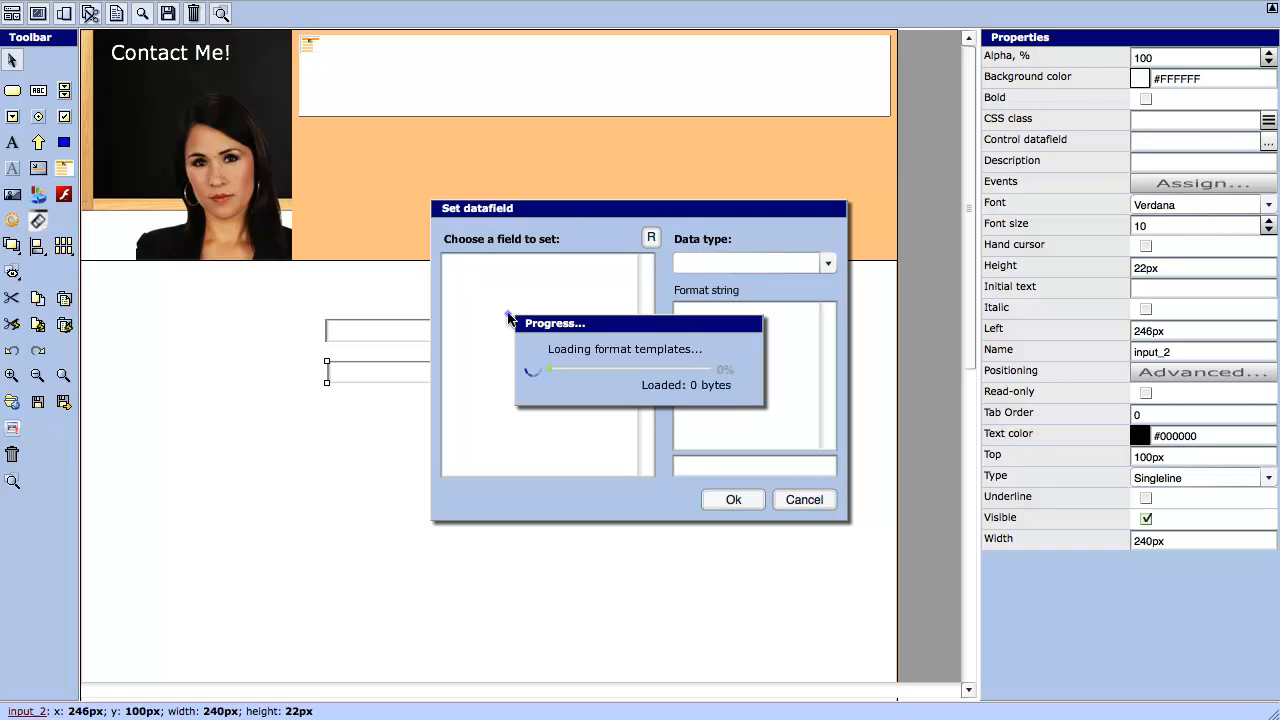
click(733, 499)
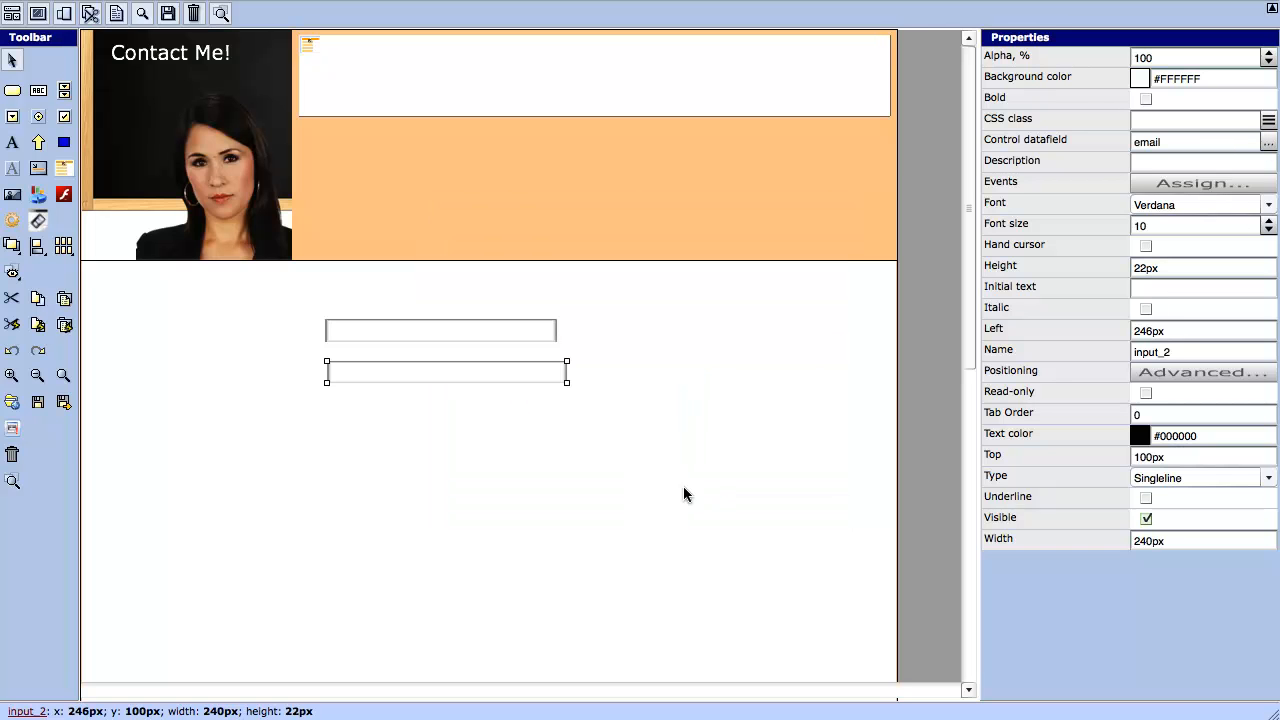
click(105, 298)
- Draw a third text input below the others and bind it to company
click(38, 91)
mouse_move(331, 401)
mouse_down()
mouse_move(369, 421)
mouse_move(573, 422)
mouse_up()
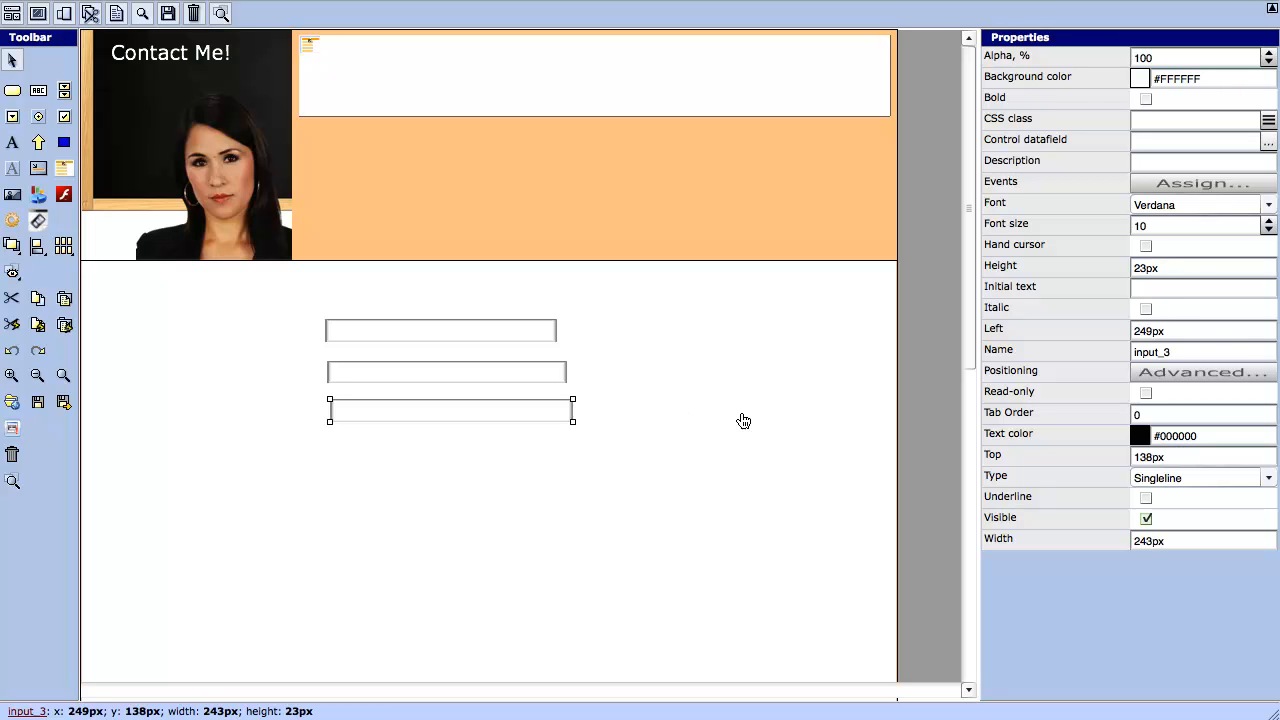
click(1267, 143)
click(485, 355)
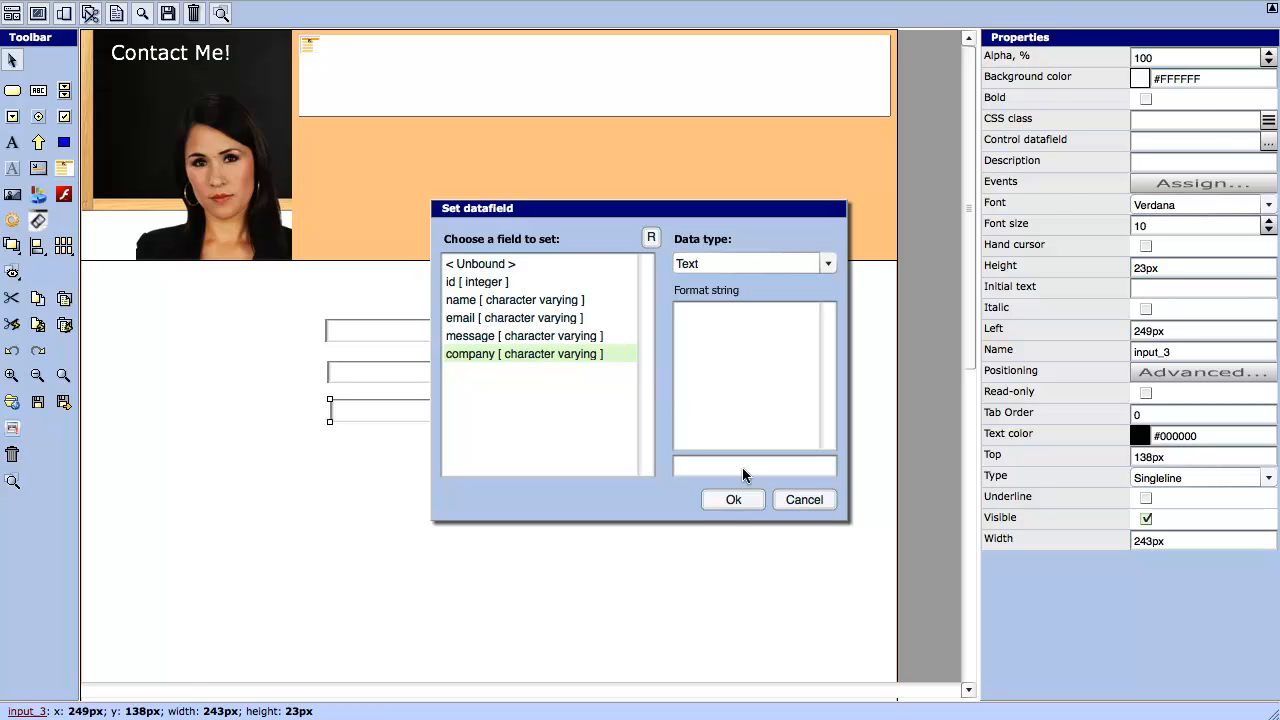
click(735, 499)
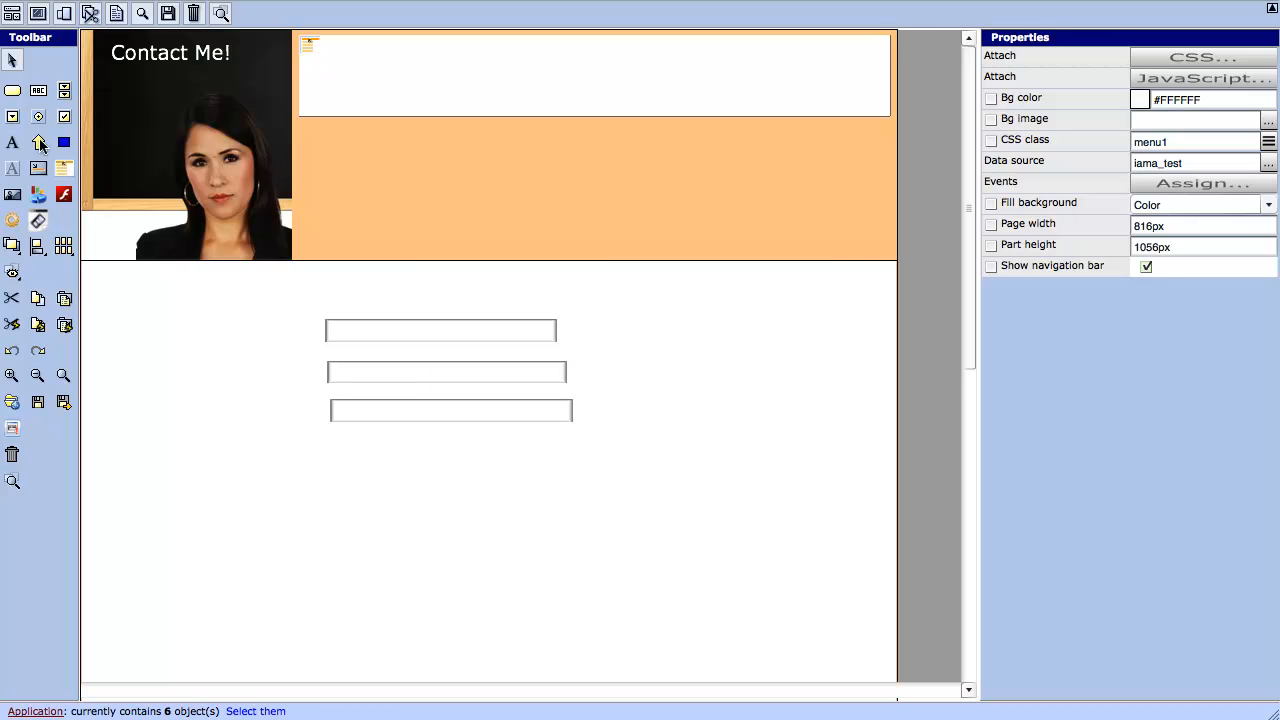
- Draw a large input box below the three fields and bind it to the message field
click(40, 92)
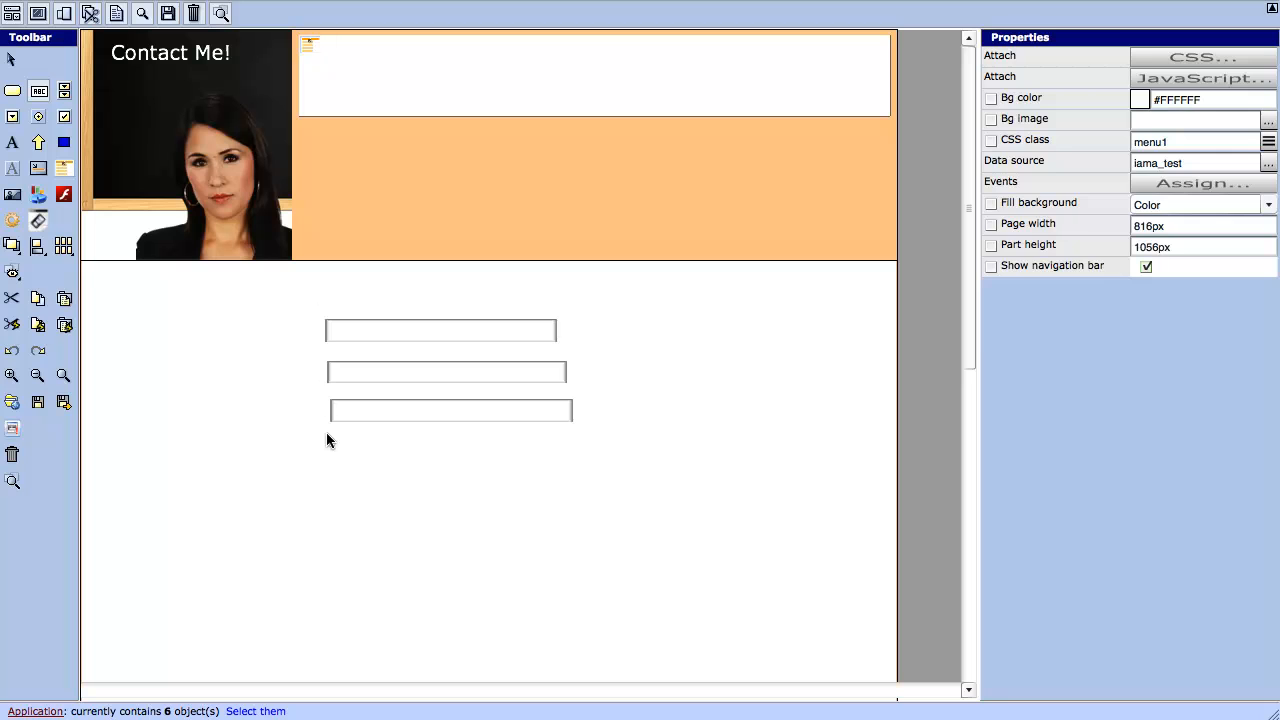
drag(328, 436, 847, 664)
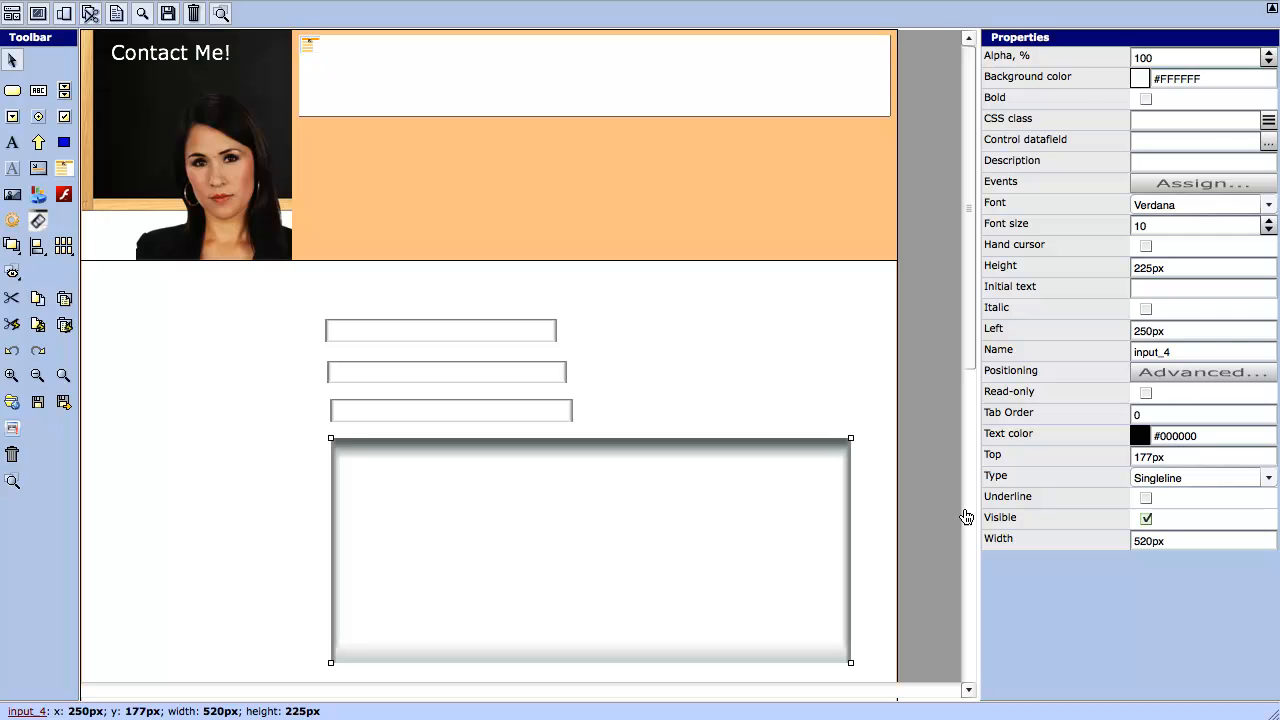
click(1267, 142)
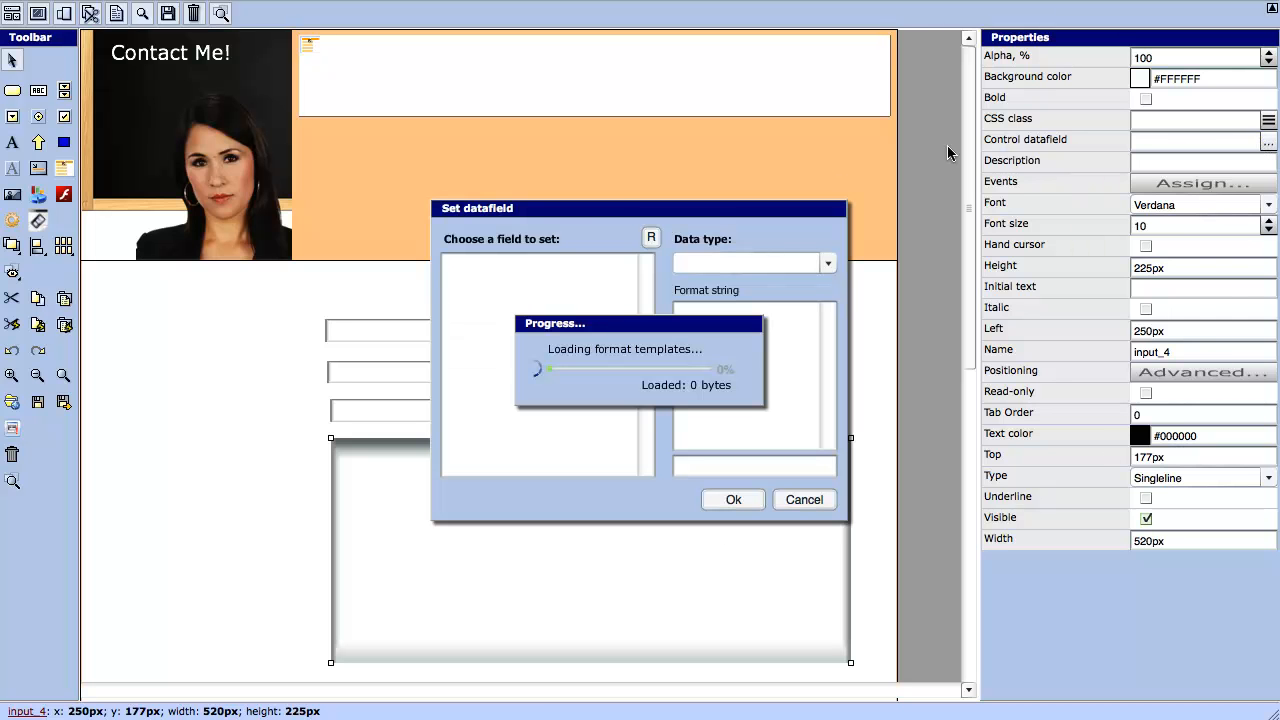
click(497, 336)
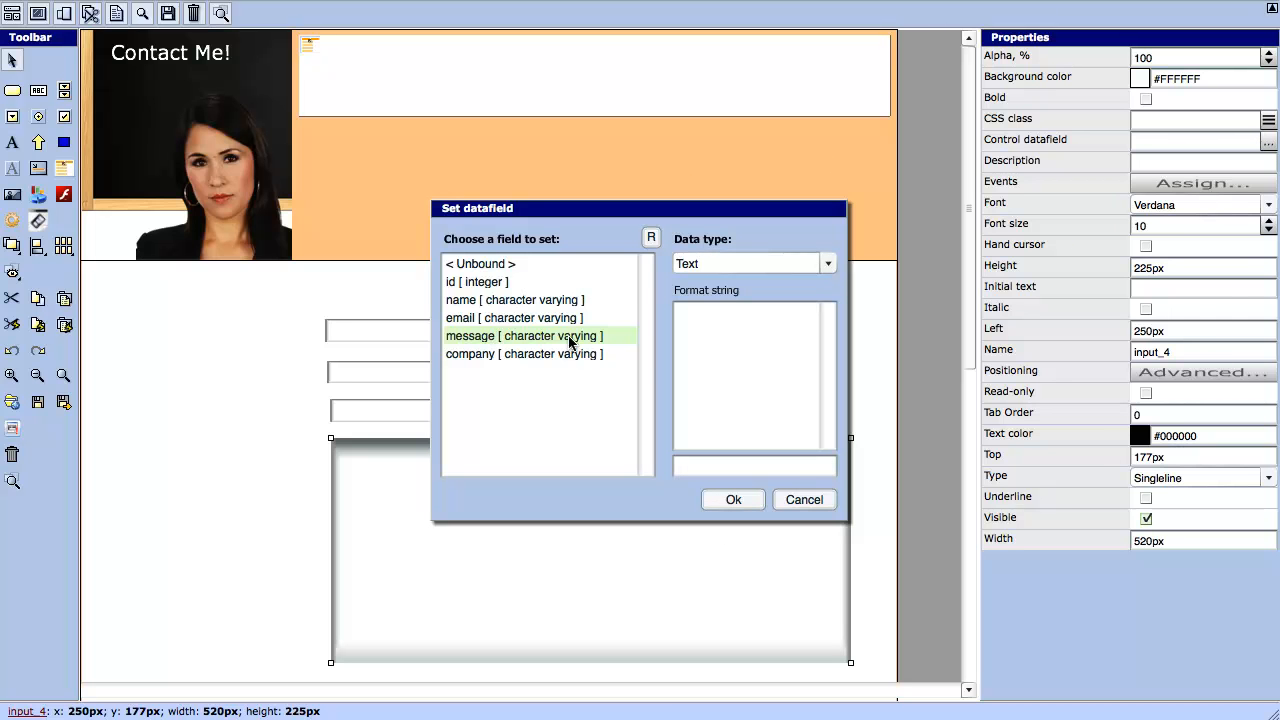
click(729, 499)
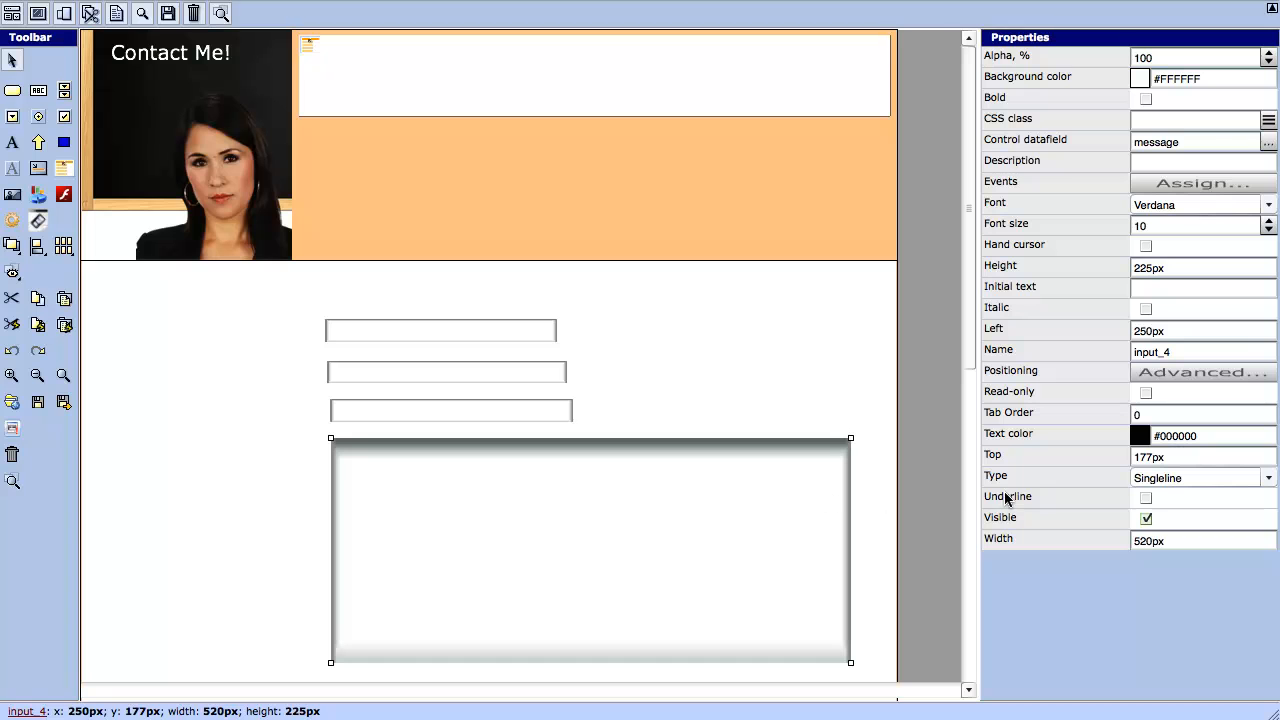
- Make the box Multiline with initial text 'I am so glad you are contacting me'
click(1266, 479)
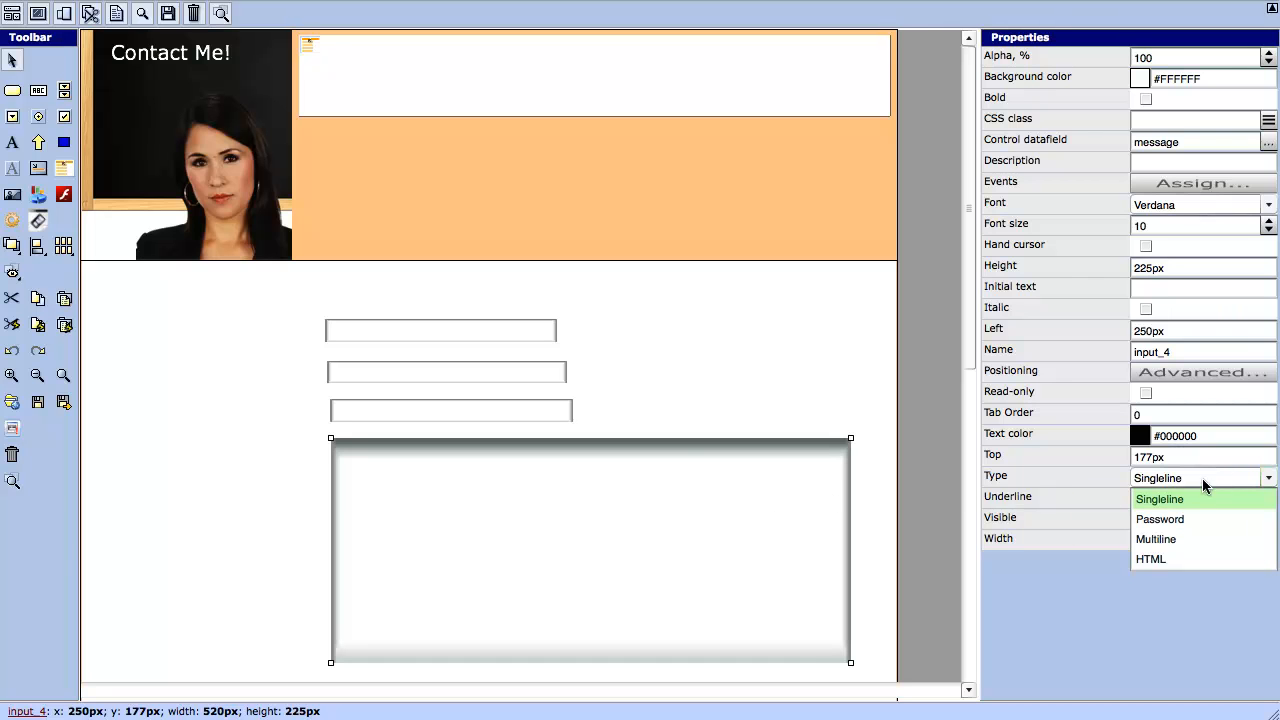
click(1160, 536)
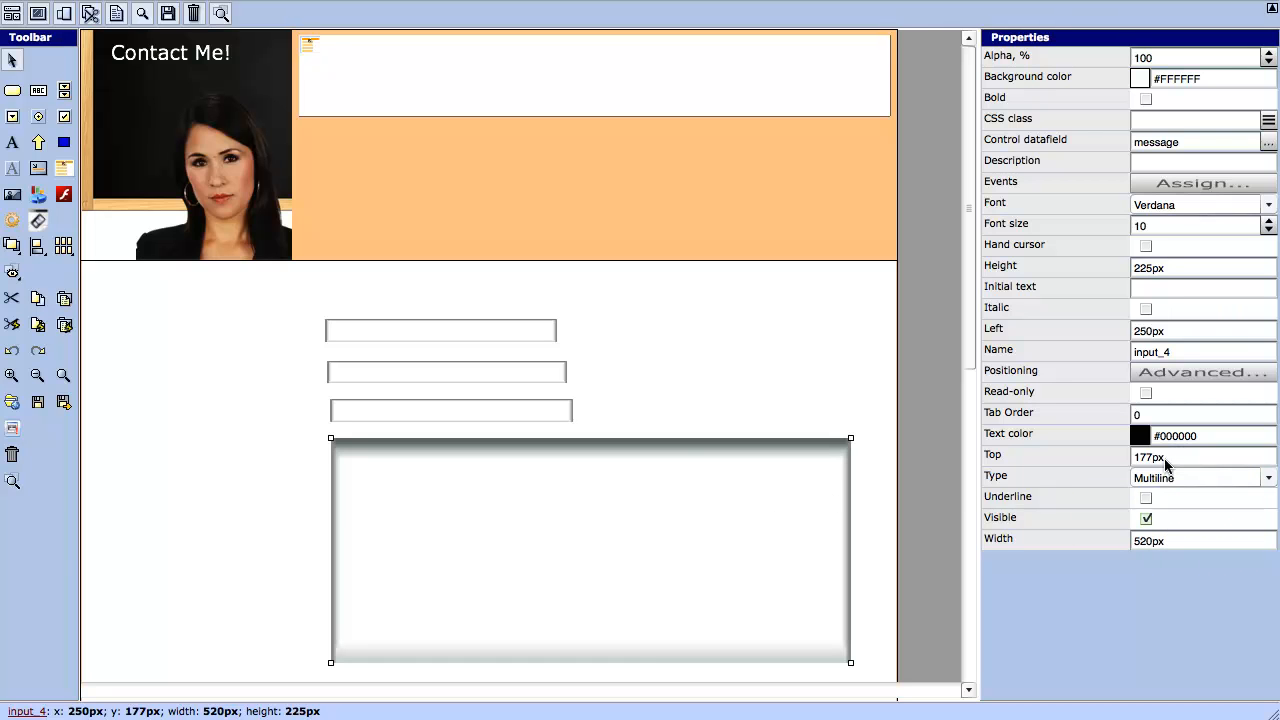
click(1143, 285)
text(I am so glad you are con)
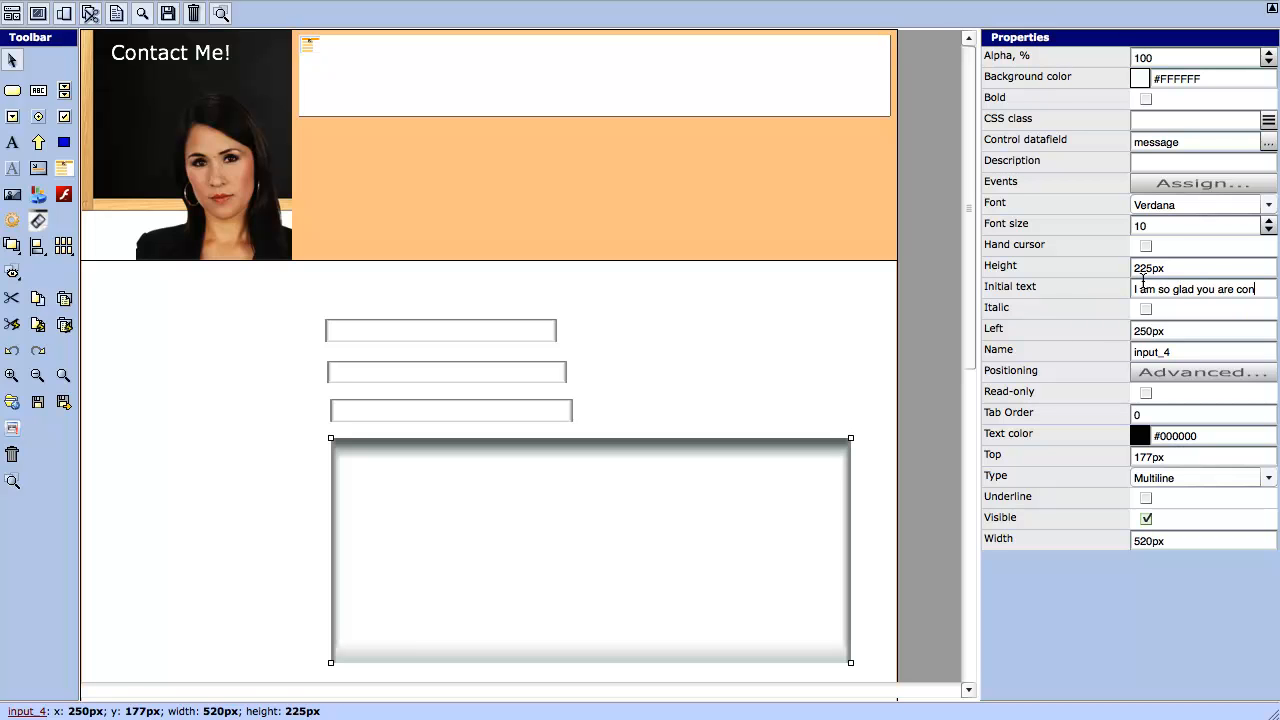
text(tacting me)
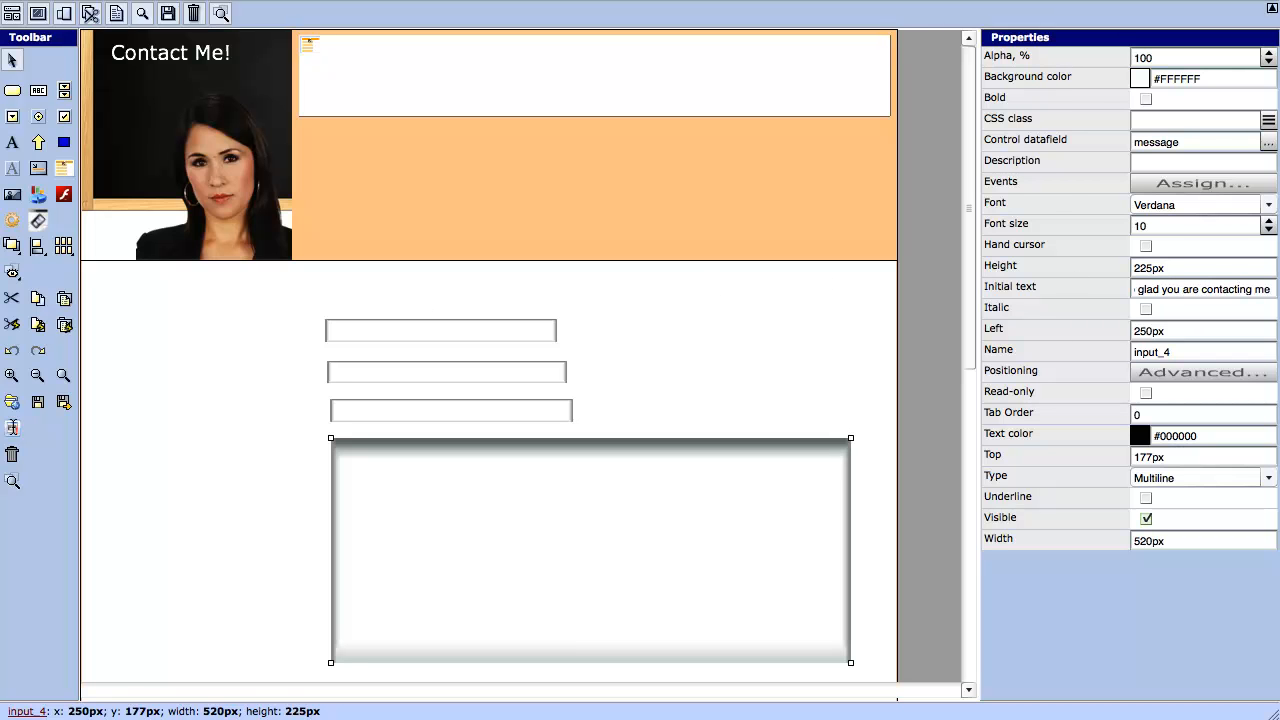
click(13, 428)
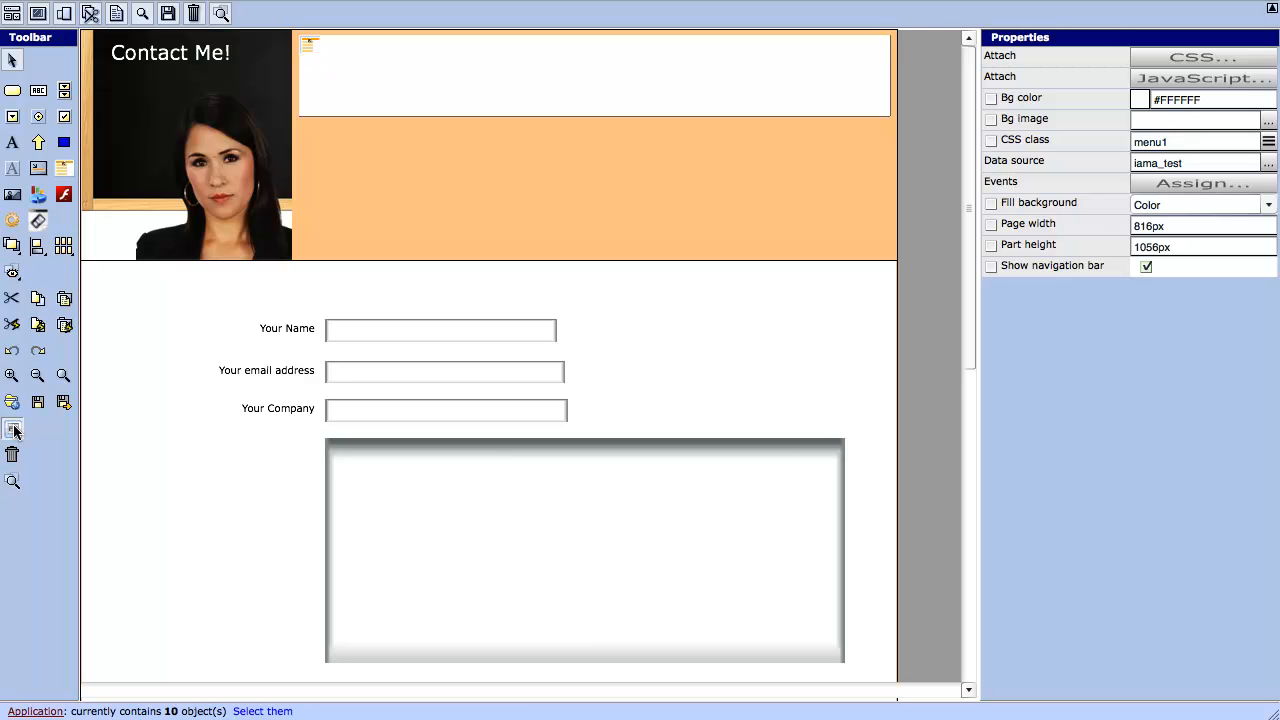
- Save the contact page with its new field labels
click(13, 429)
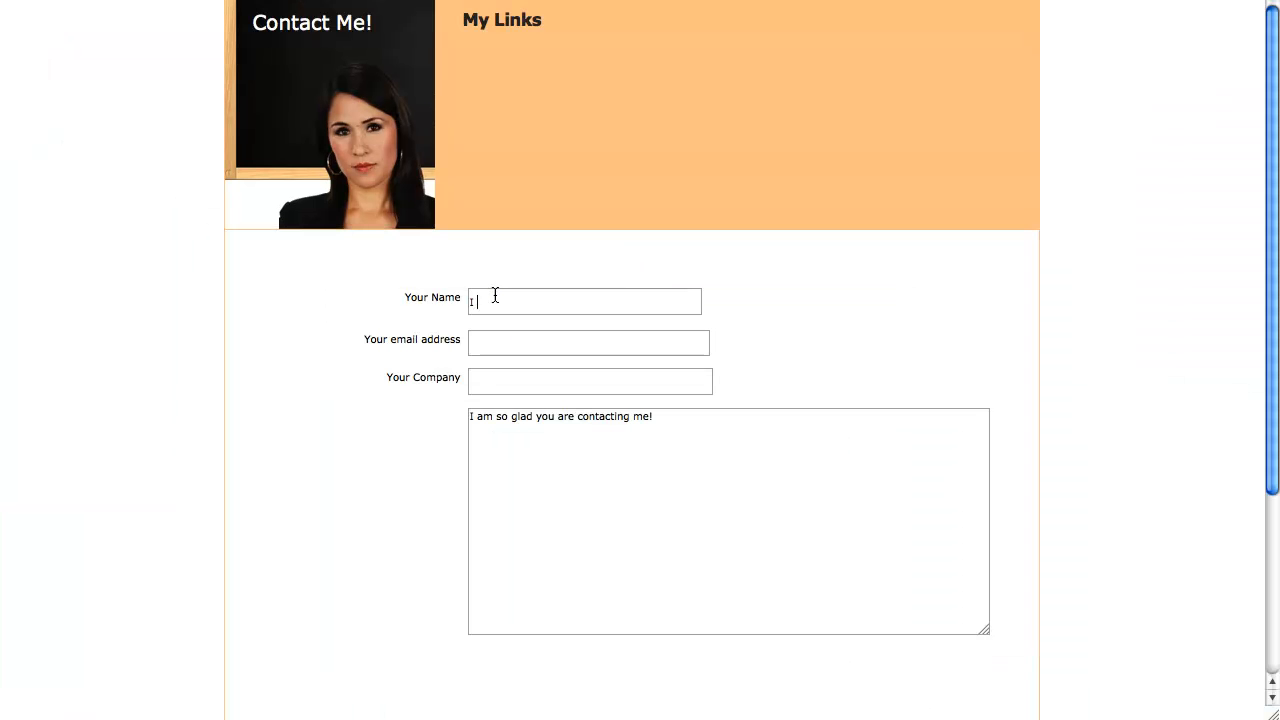
- Fill the preview form with a test name, an e-mail address, company 'Not really' and message 'Just testing', then close it
click(495, 300)
text(I am a tester)
click(500, 336)
click(484, 377)
text(Not really)
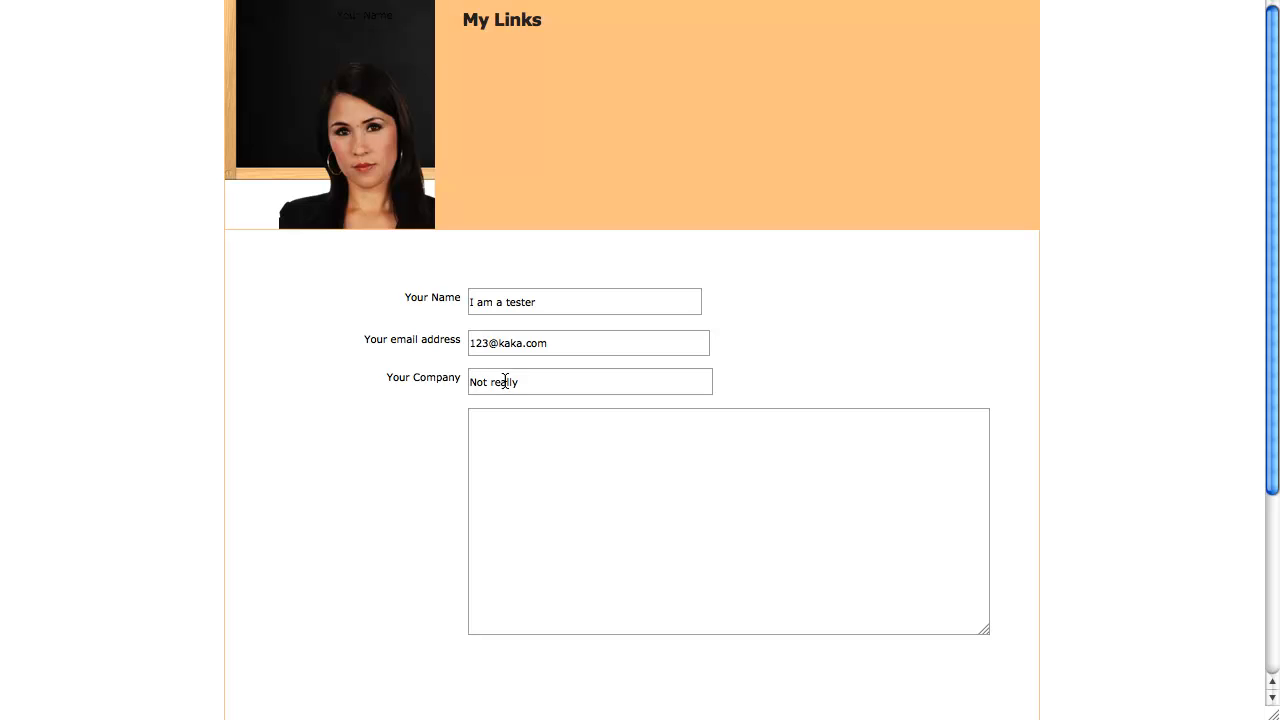
click(529, 444)
text(Just testing)
key(super+w)
key(super+w)
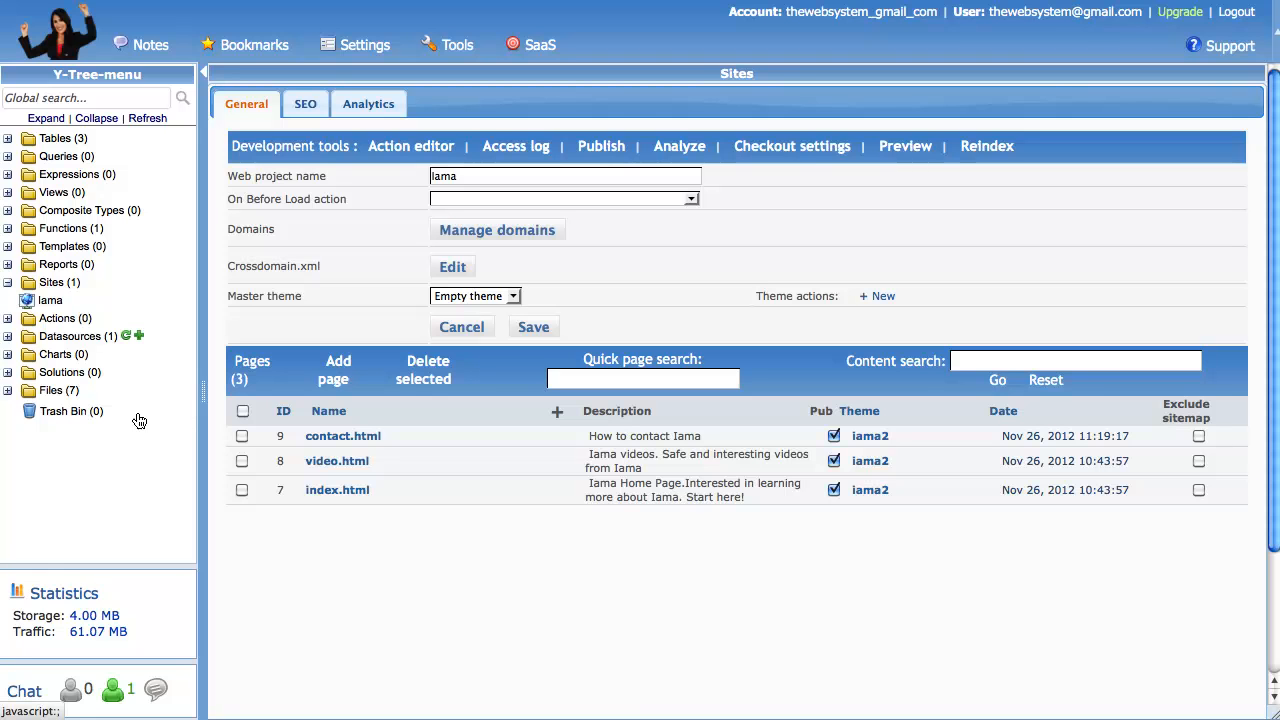
- Open the contact table in the iama_test datasource to see the 'Just testing' / 'Not really' record
click(8, 336)
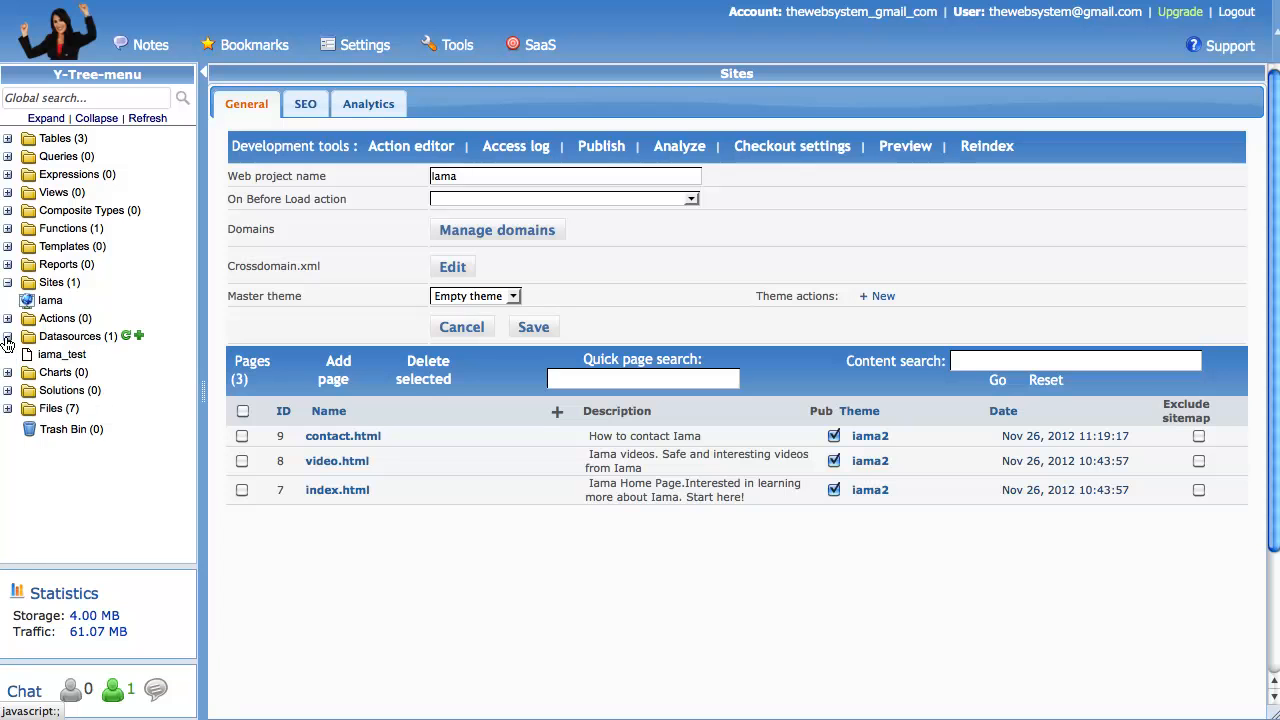
click(52, 354)
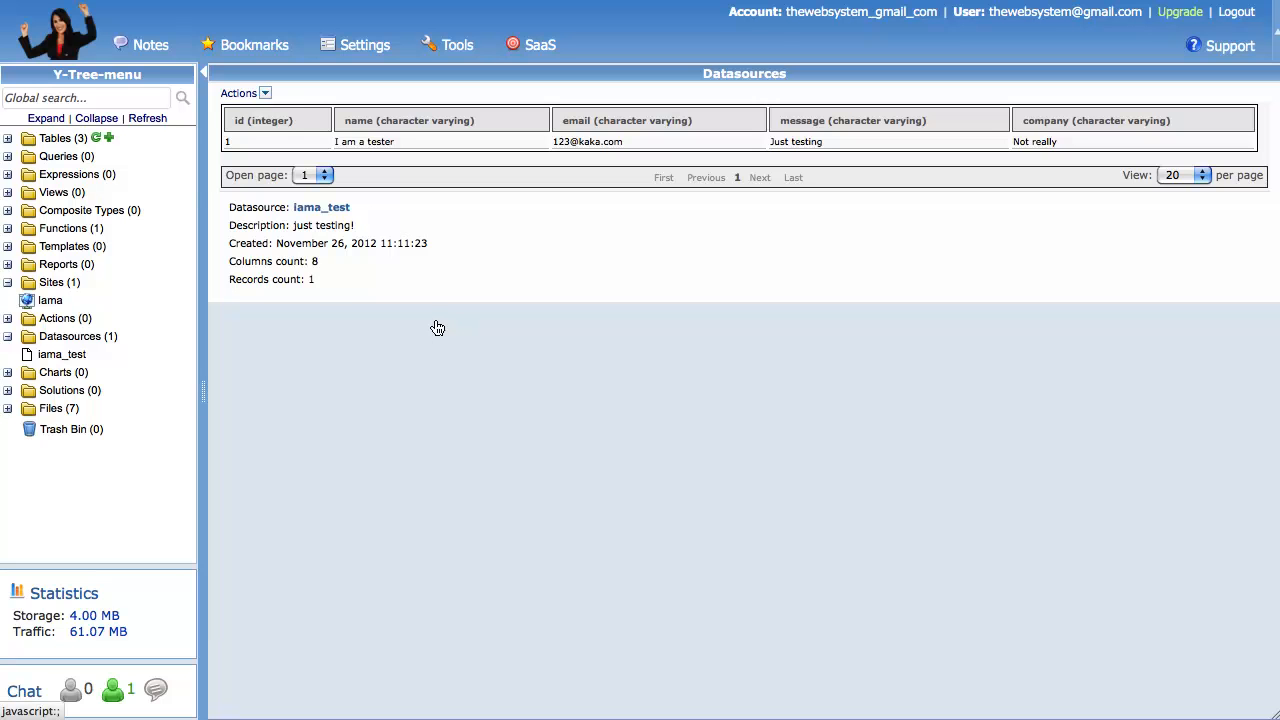
click(6, 140)
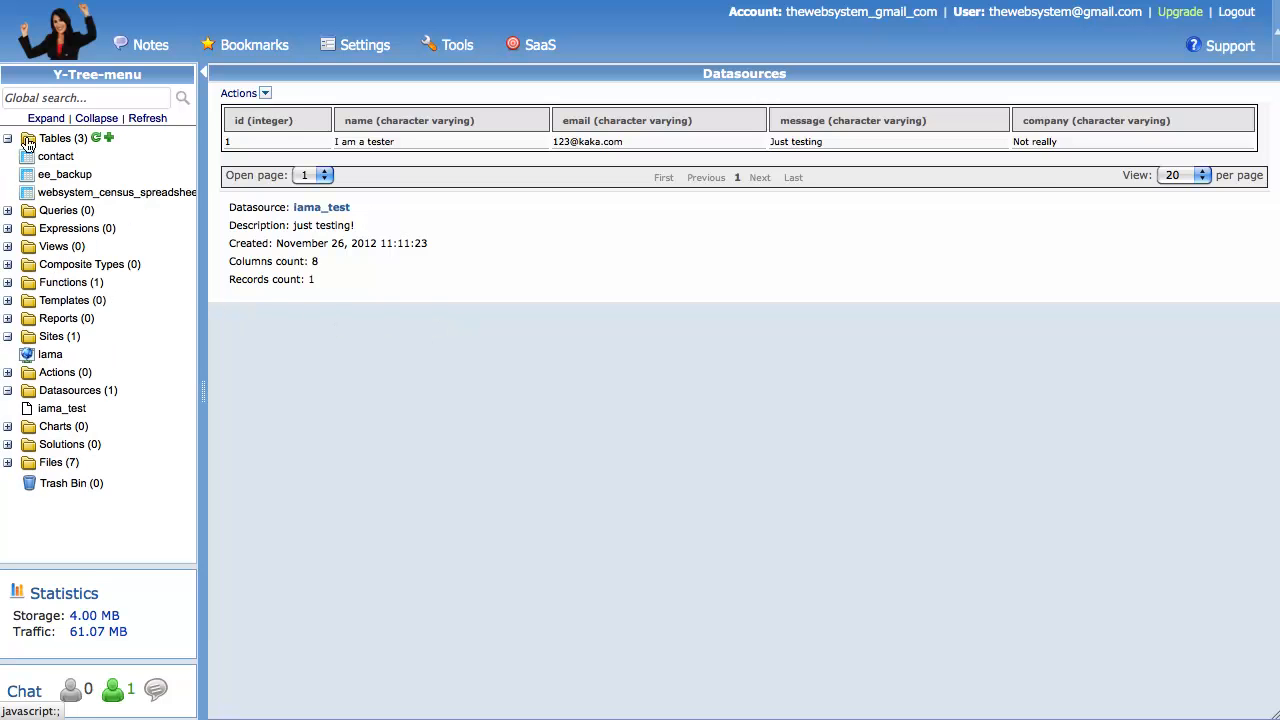
click(55, 158)
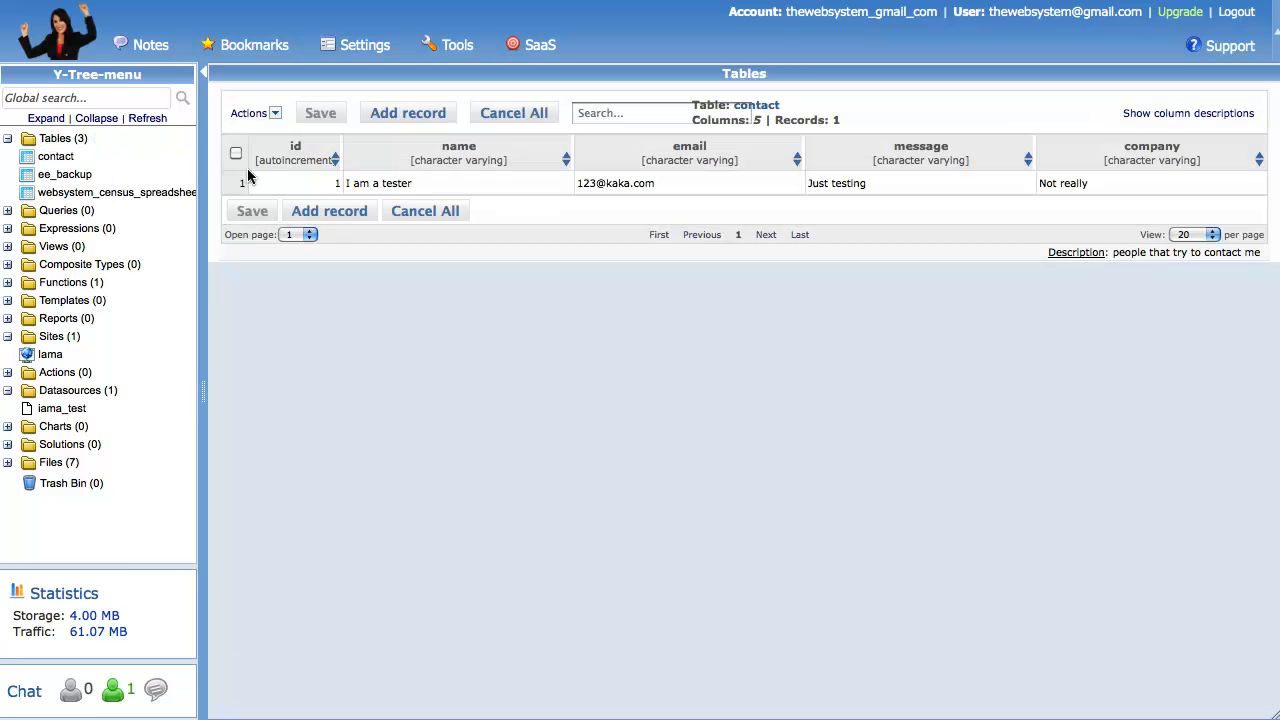